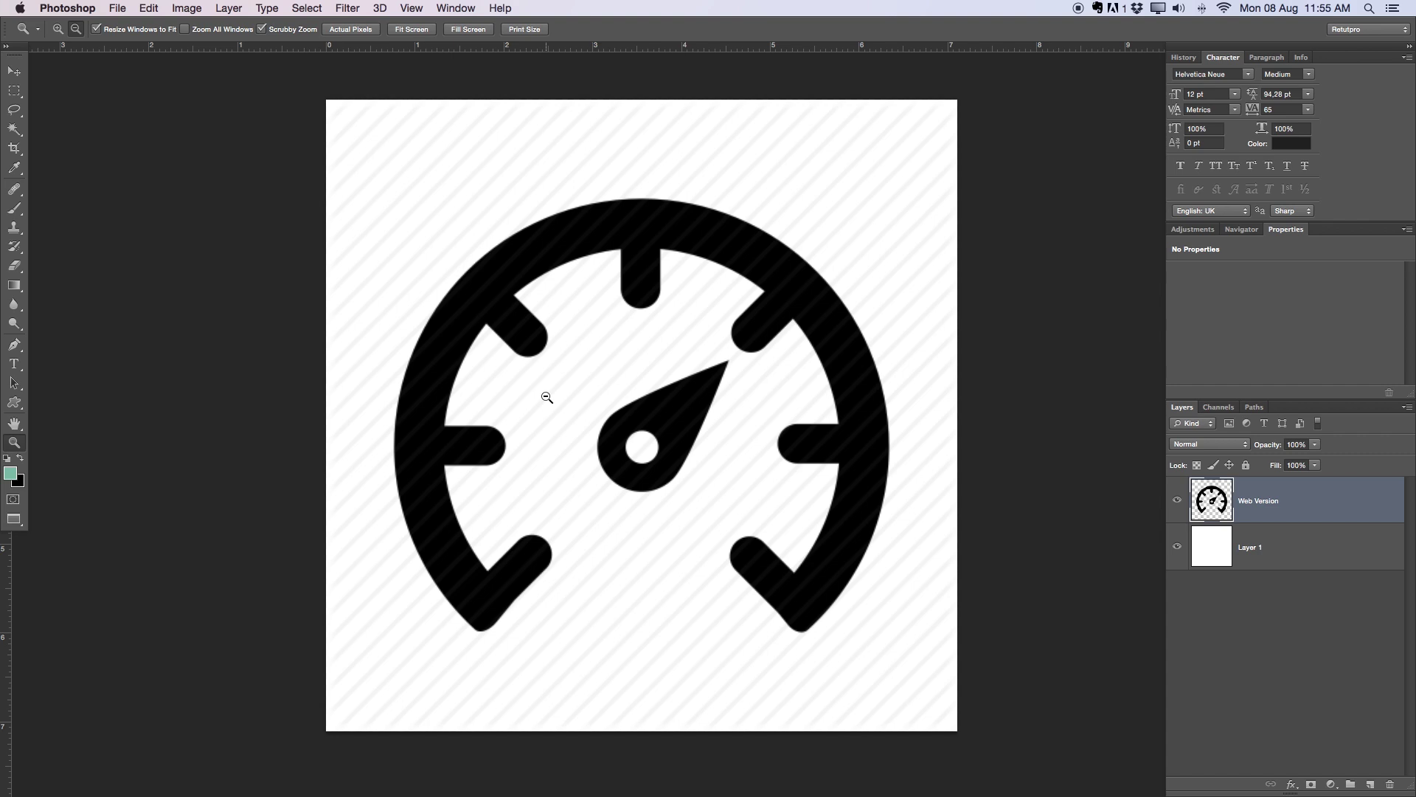
# - Toggle the Web Version speedometer layer off and back on, then switch to the Move tool
pyautogui.click(1178, 502)
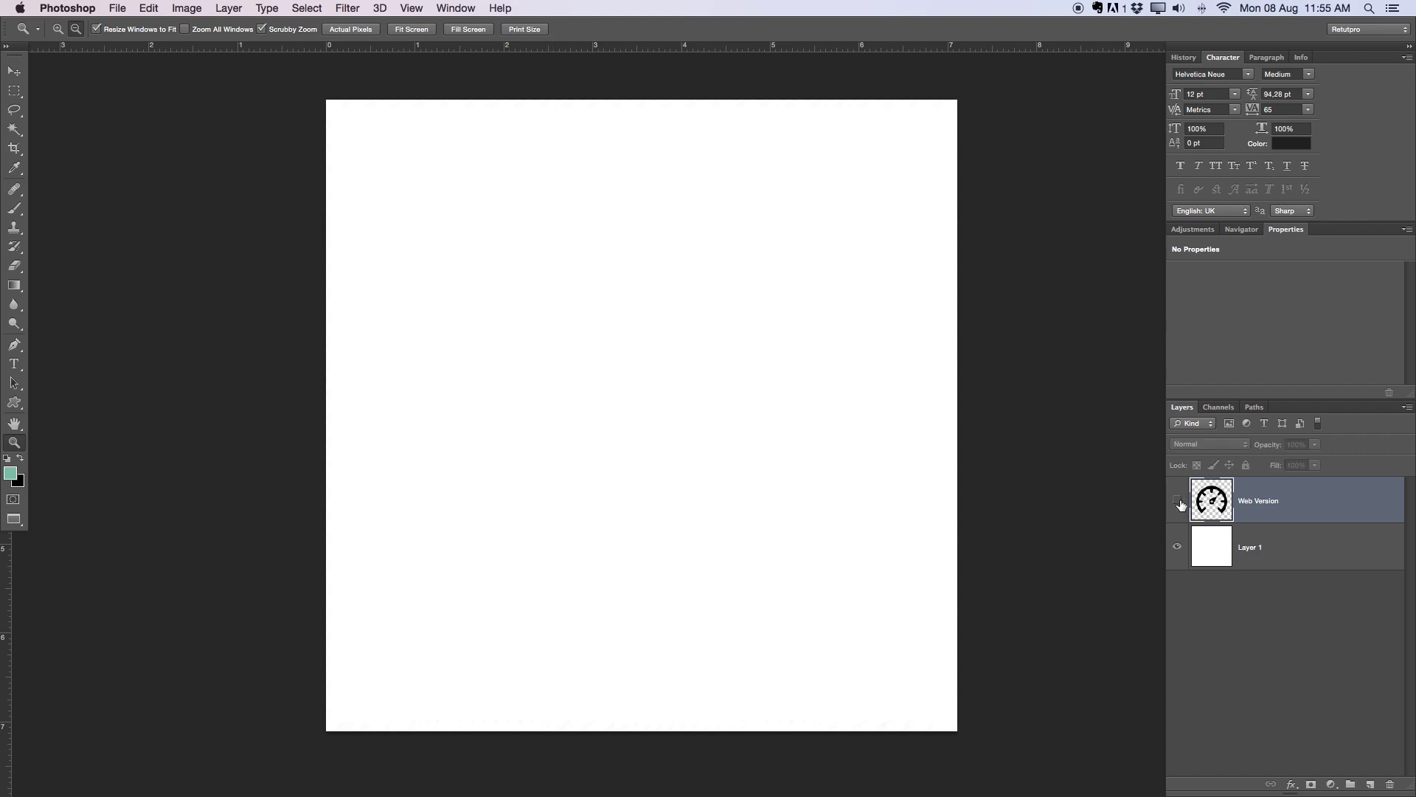
pyautogui.click(1179, 503)
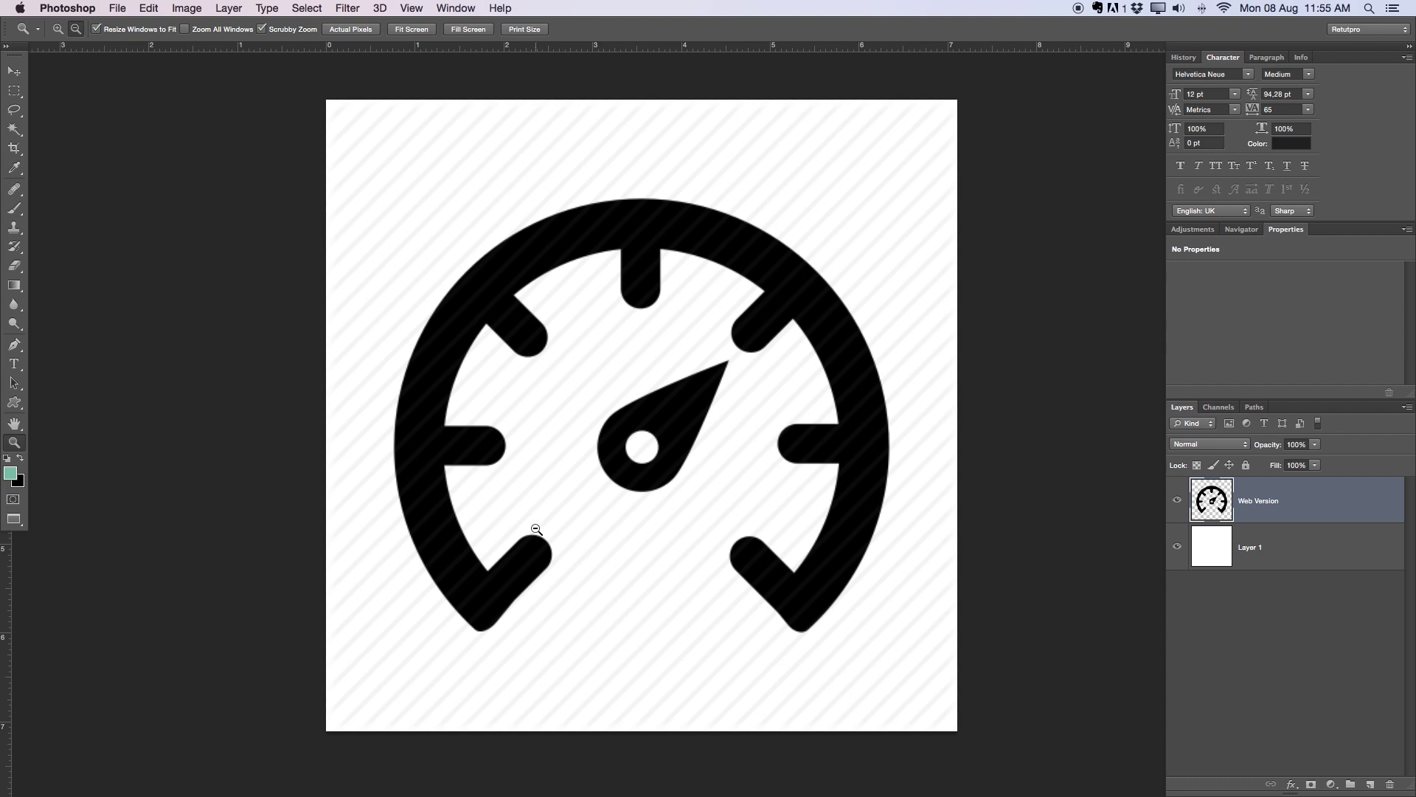
pyautogui.press('v')
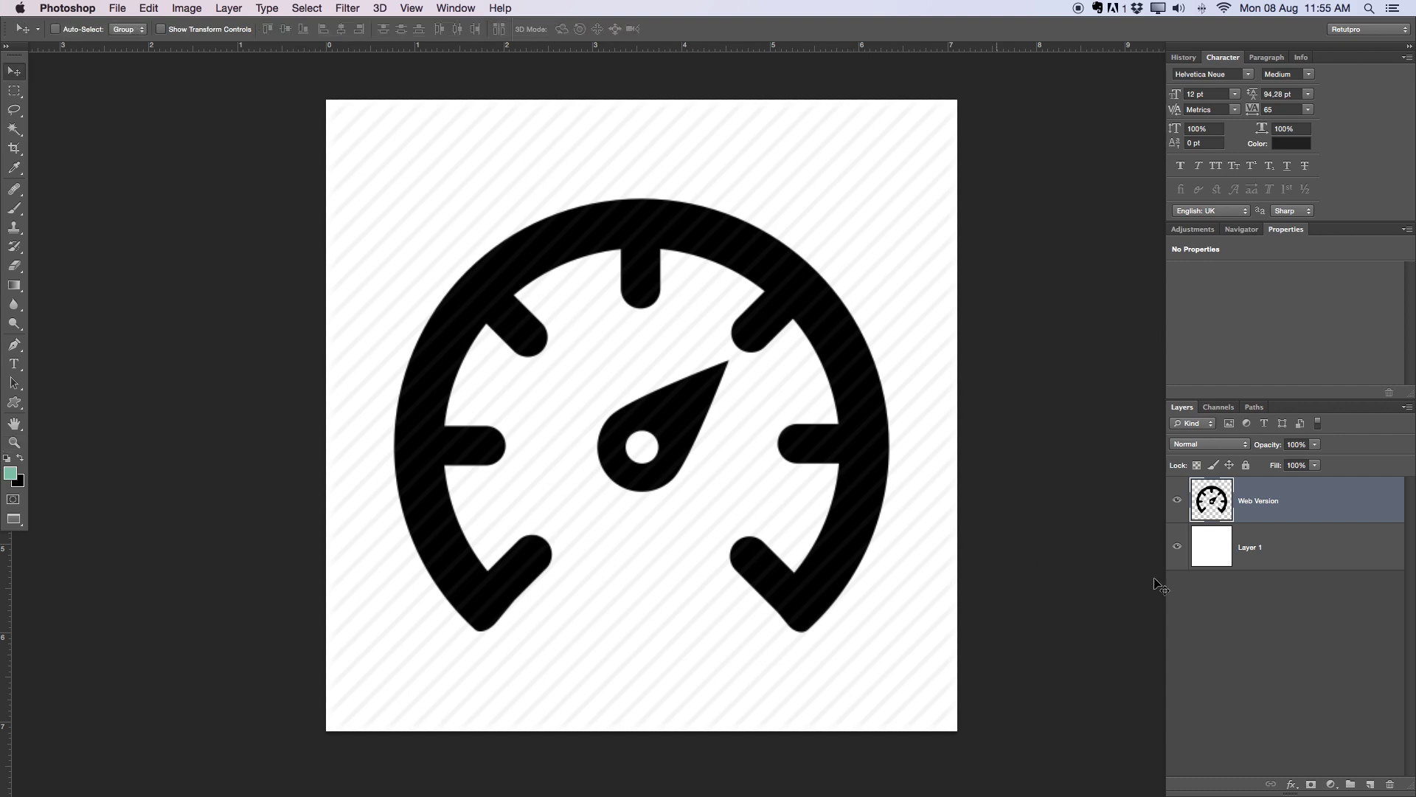
# - Open the dark dashboard gauge preview in Google Images and drag it into the Photoshop document
pyautogui.press('Tab')
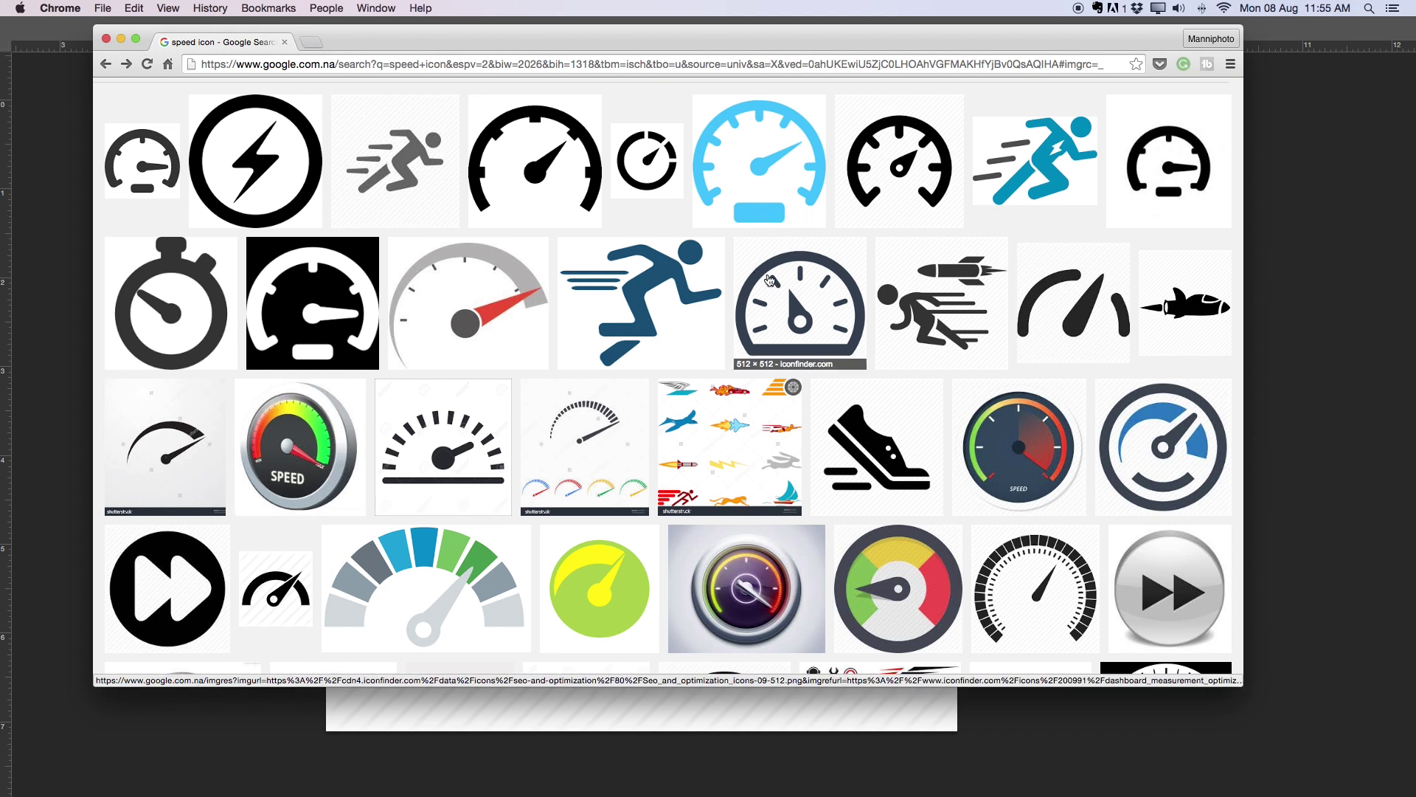
pyautogui.click(810, 304)
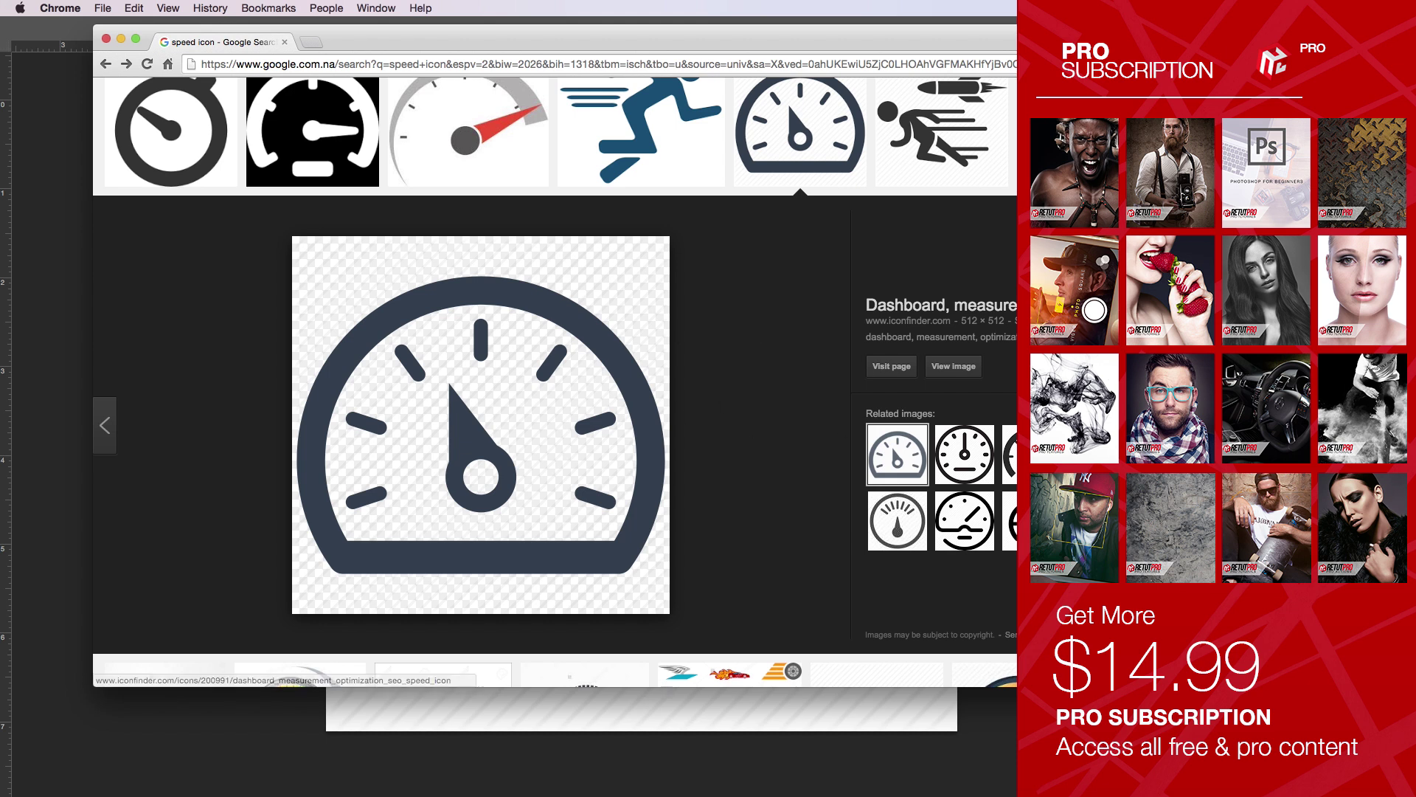
pyautogui.click(800, 177)
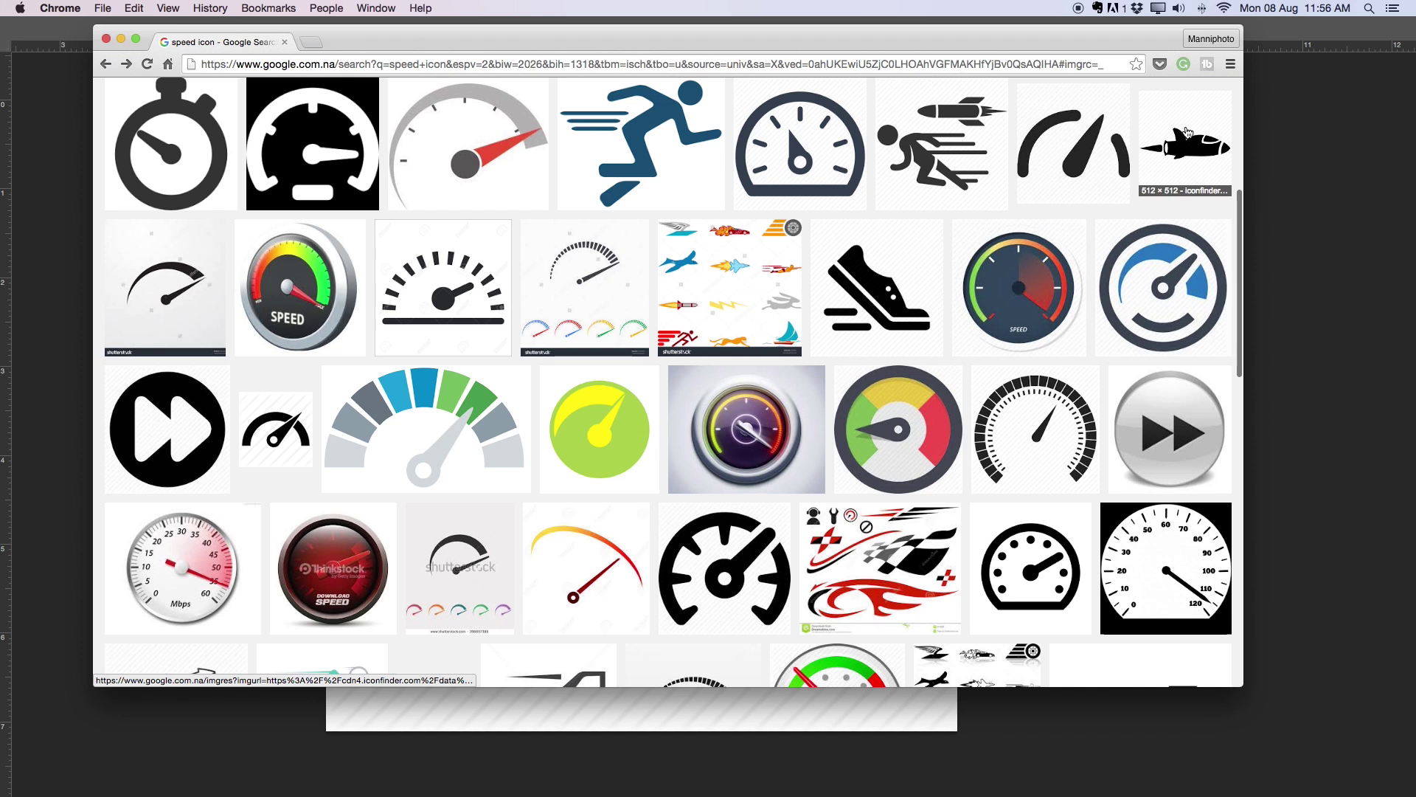
pyautogui.click(821, 154)
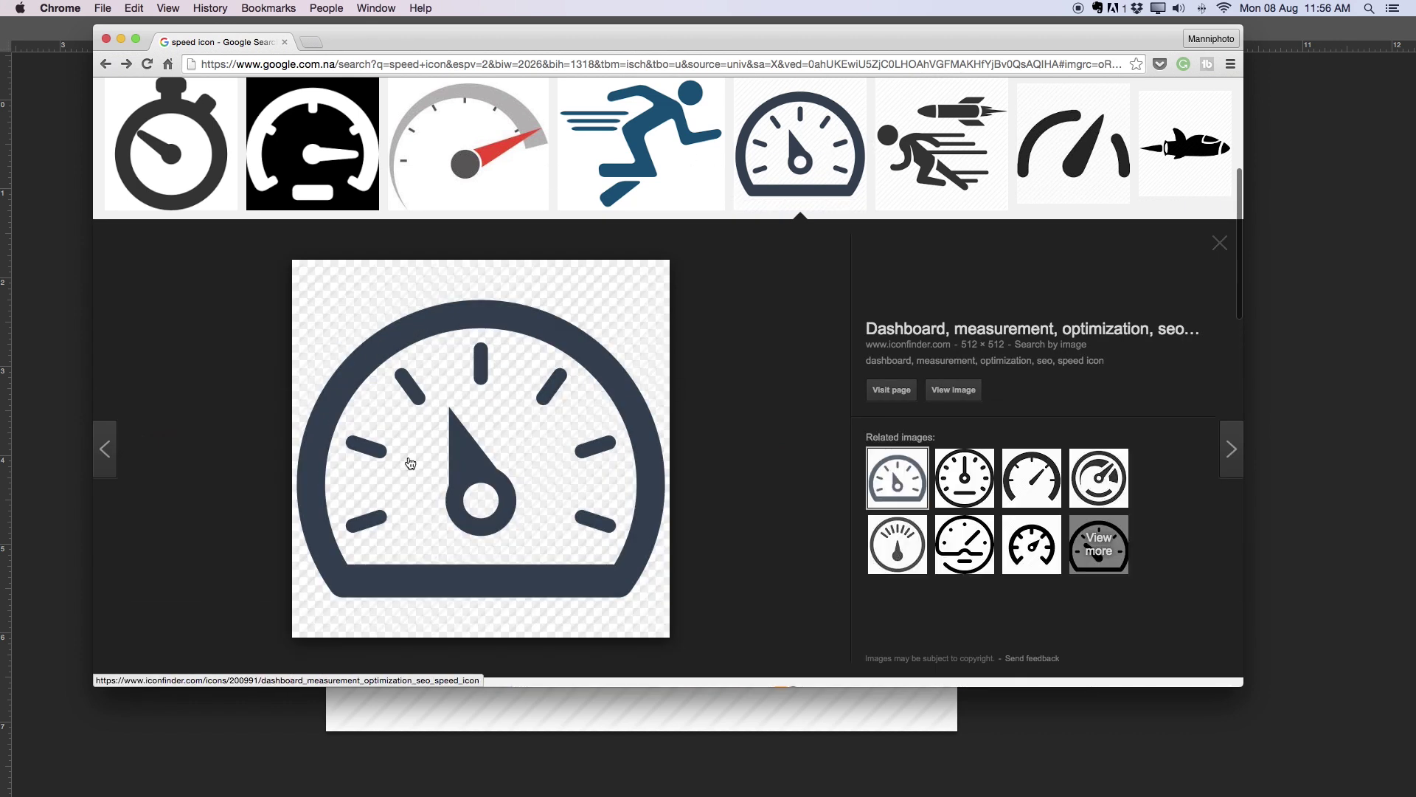
pyautogui.moveTo(469, 364); pyautogui.dragTo(879, 692)
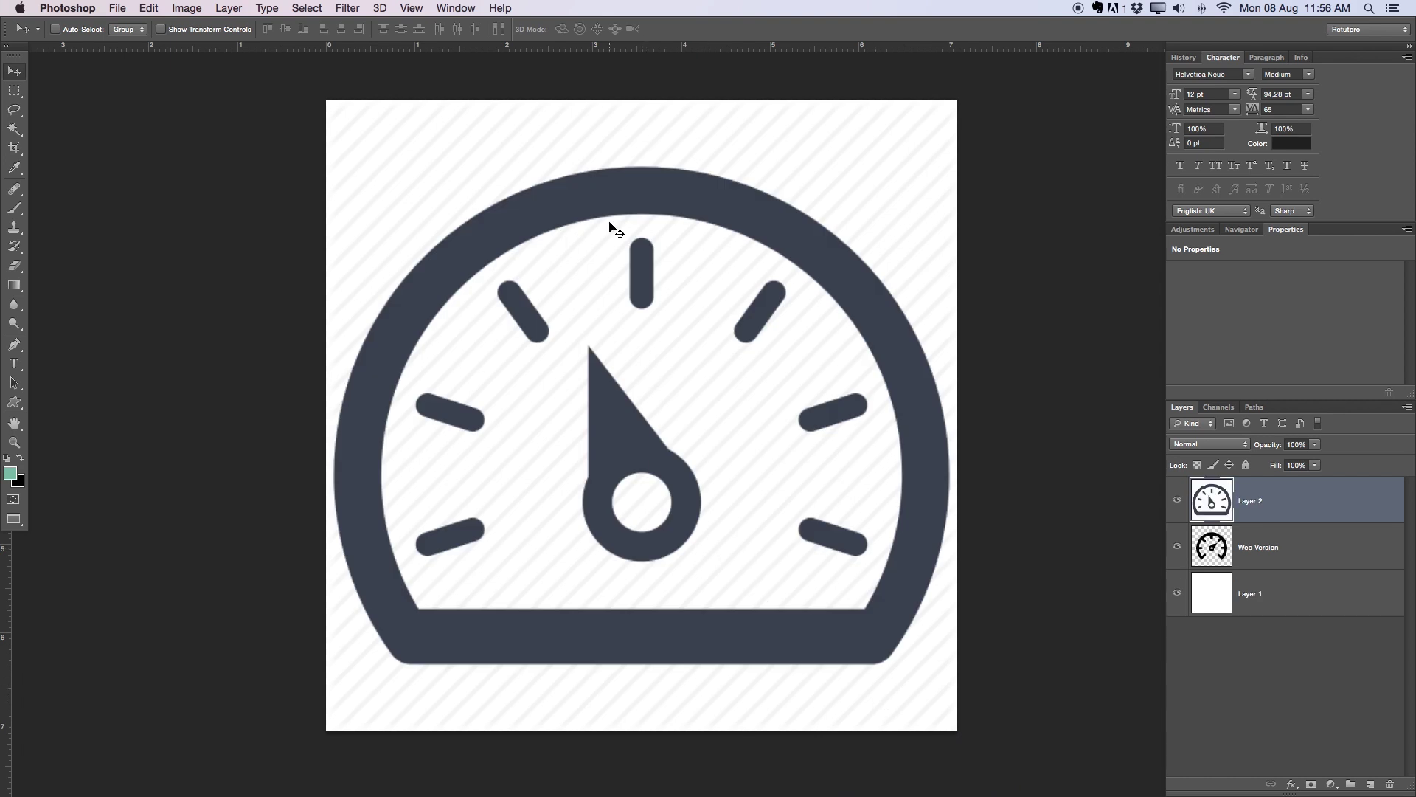
# - Hide the old Web Version layer, toggling Layer 2's visibility to compare the icons
pyautogui.click(1177, 500)
pyautogui.click(1178, 500)
pyautogui.click(1177, 546)
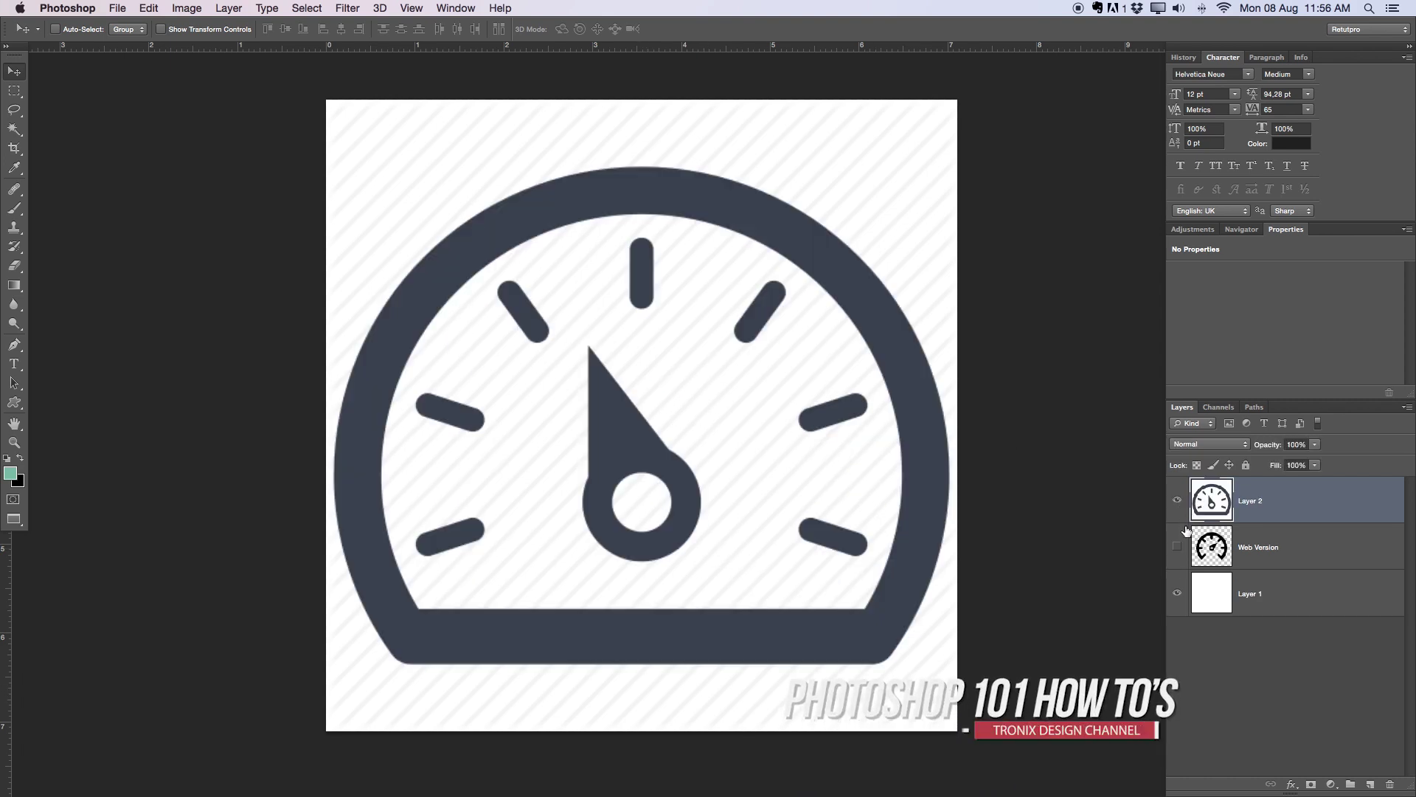
pyautogui.click(1178, 500)
pyautogui.click(1177, 500)
pyautogui.click(1177, 500)
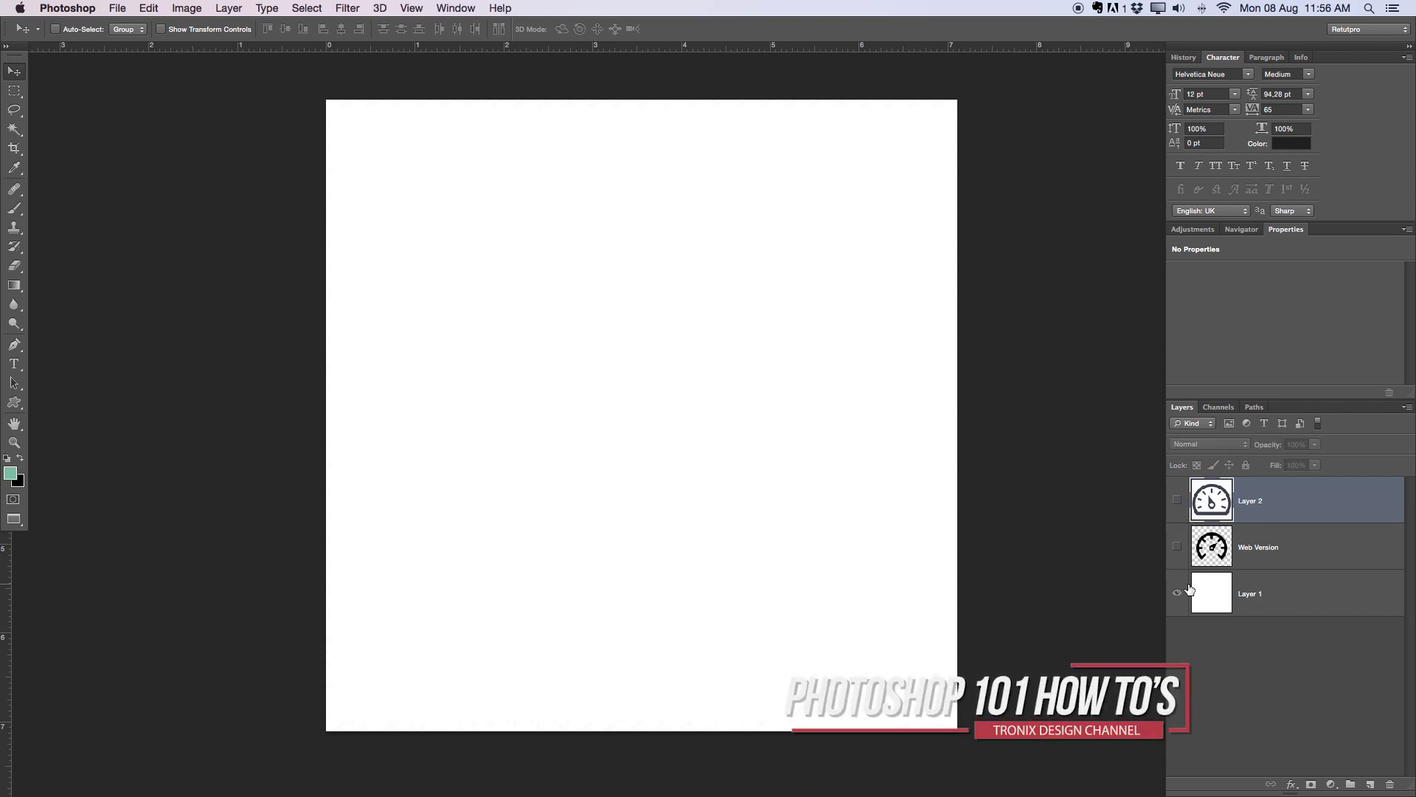
# - Check the white Layer 1 background, then leave Layer 2 visible and active
pyautogui.click(1177, 593)
pyautogui.click(1190, 601)
pyautogui.click(1178, 593)
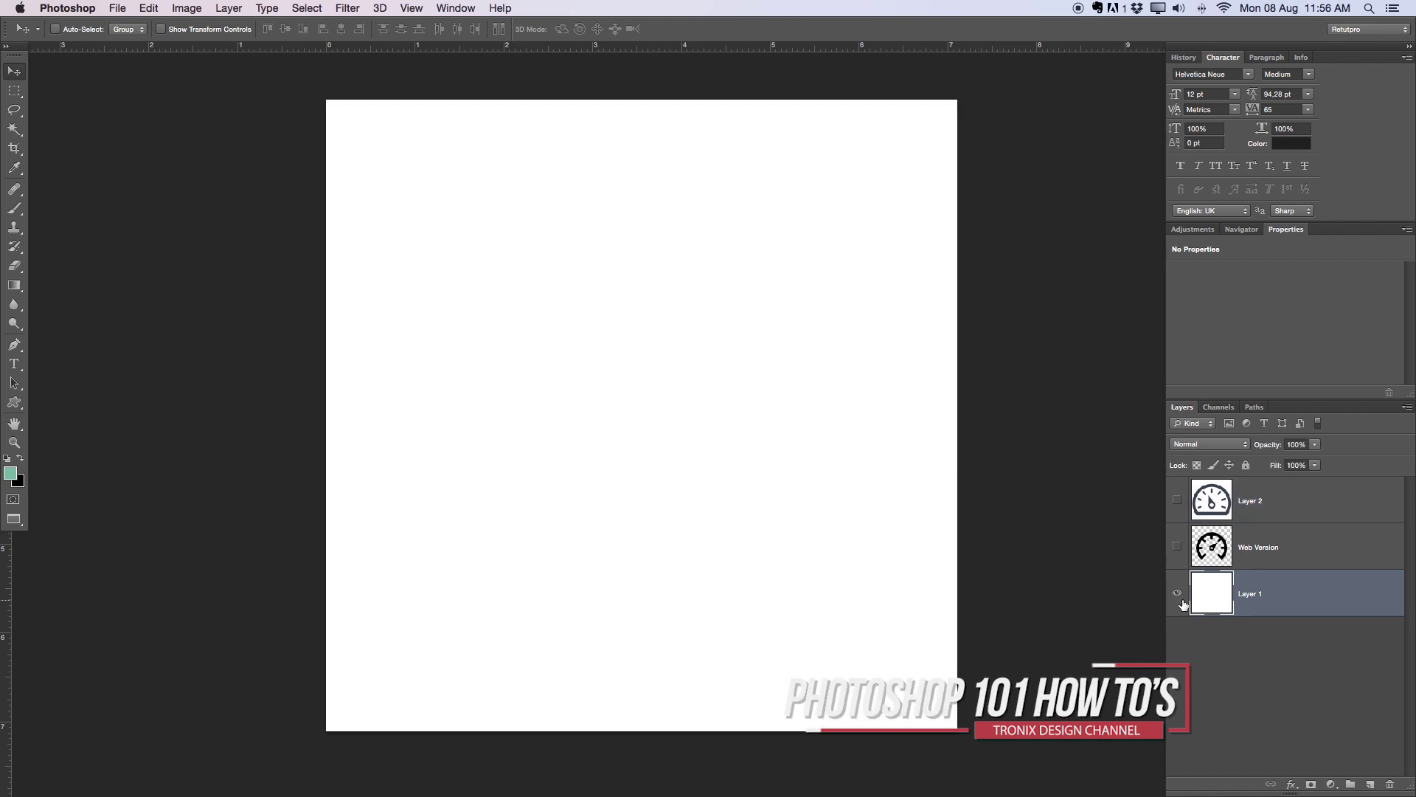
pyautogui.click(1177, 500)
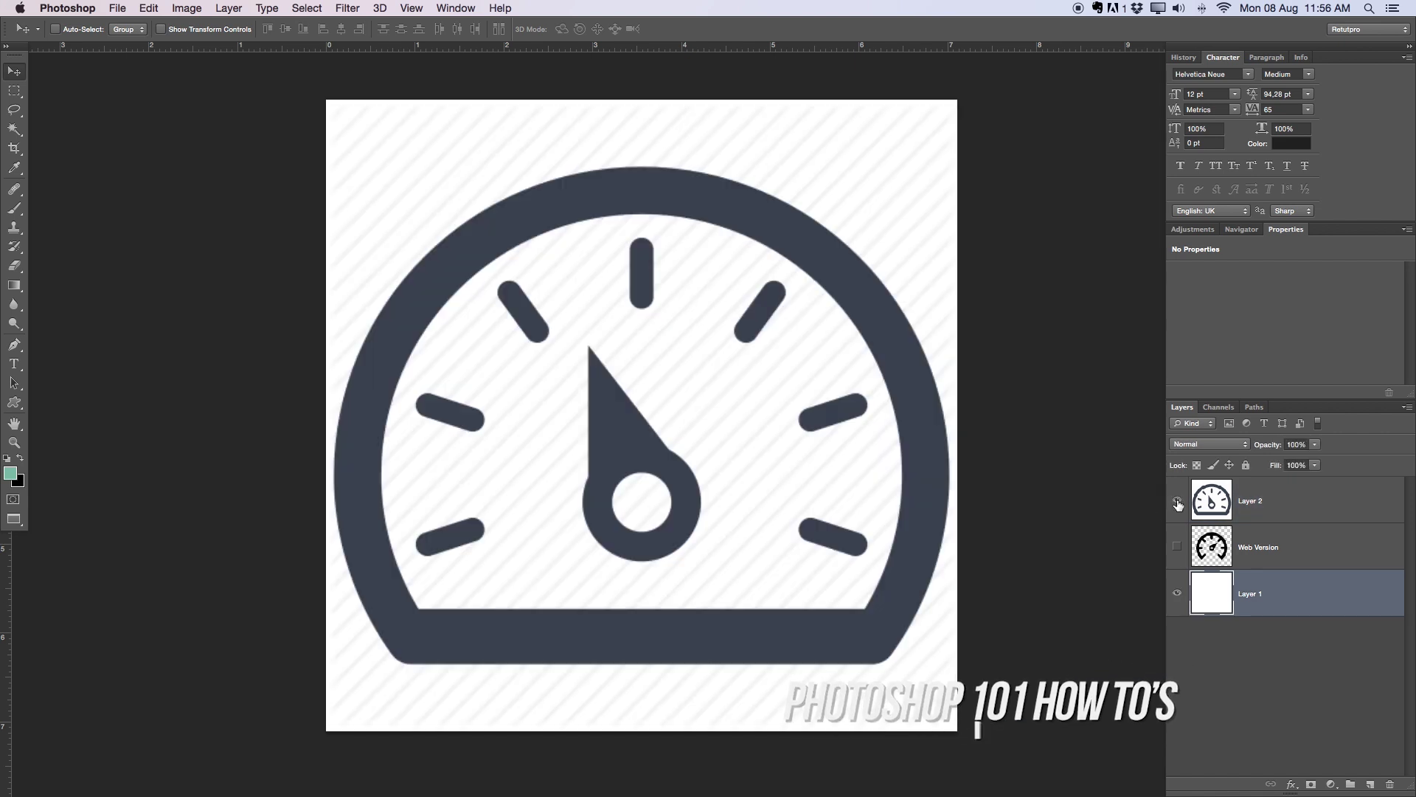
pyautogui.click(1242, 500)
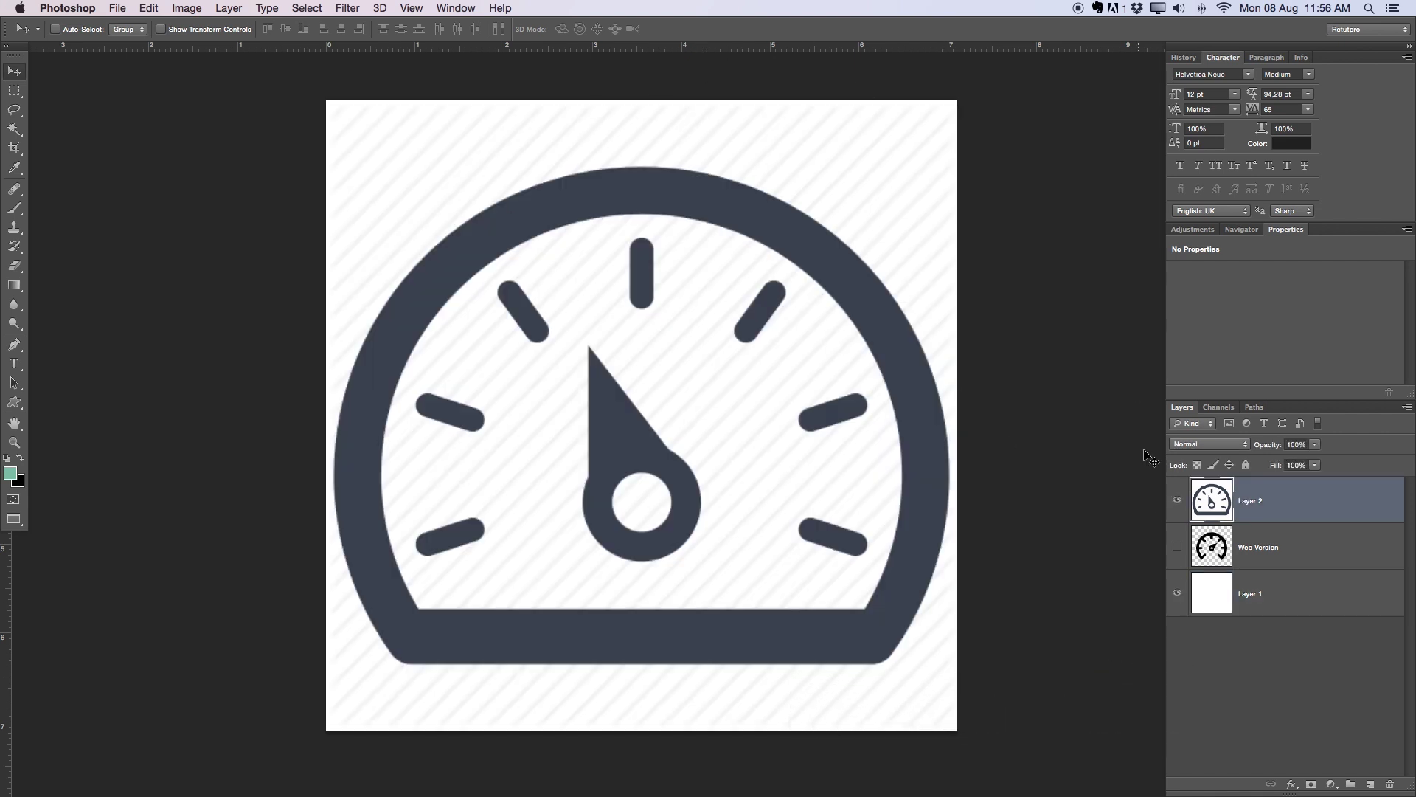
pyautogui.click(1178, 500)
pyautogui.click(1178, 500)
# - Pick the Magic Wand tool and select parts of the gauge: ring, needle and tick marks
pyautogui.click(16, 131)
pyautogui.rightClick(16, 132)
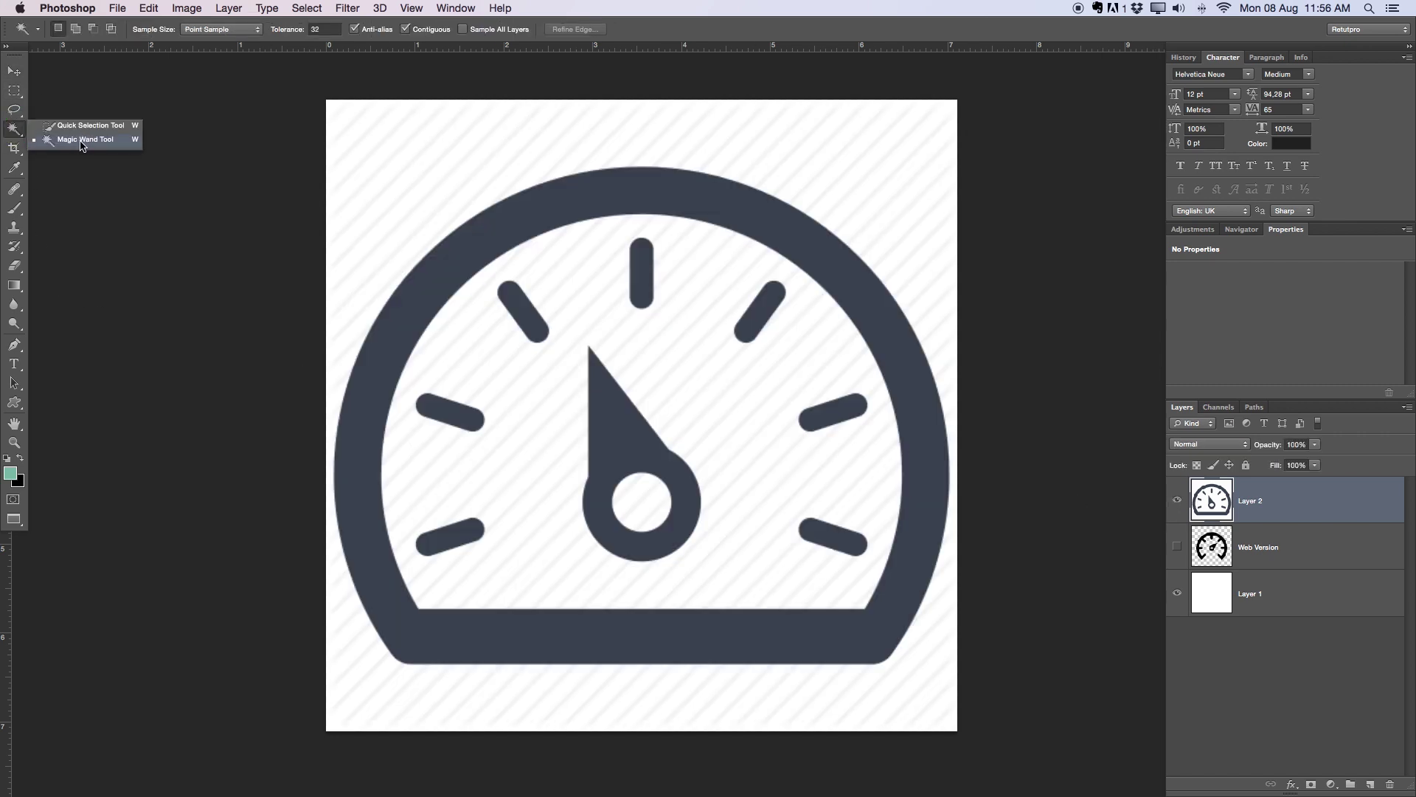
pyautogui.click(82, 140)
pyautogui.click(514, 234)
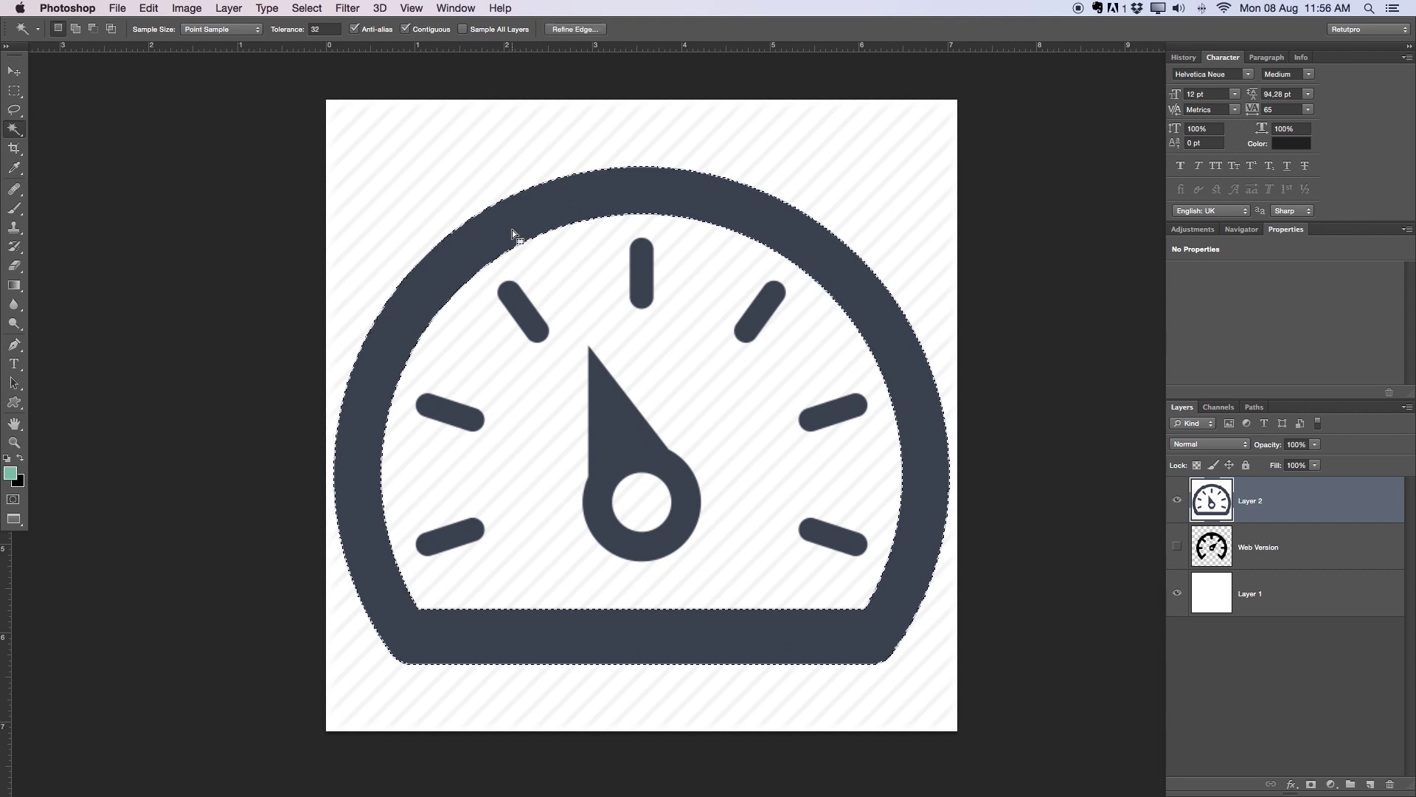
pyautogui.click(601, 392)
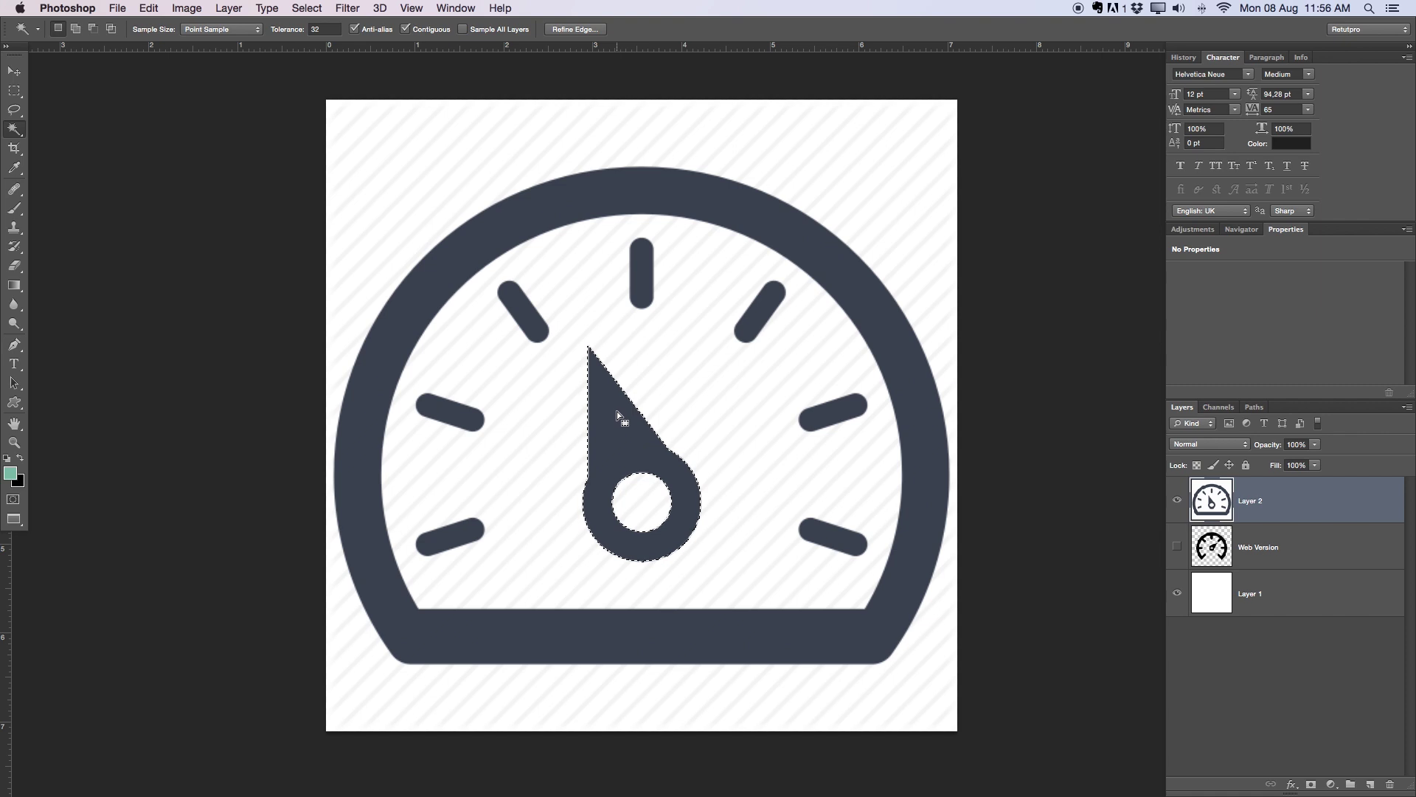
pyautogui.click(635, 279)
pyautogui.click(529, 319)
# - Shift-add the upper-left and top ticks to the gauge selection and copy it to a new layer
pyautogui.press('shift')
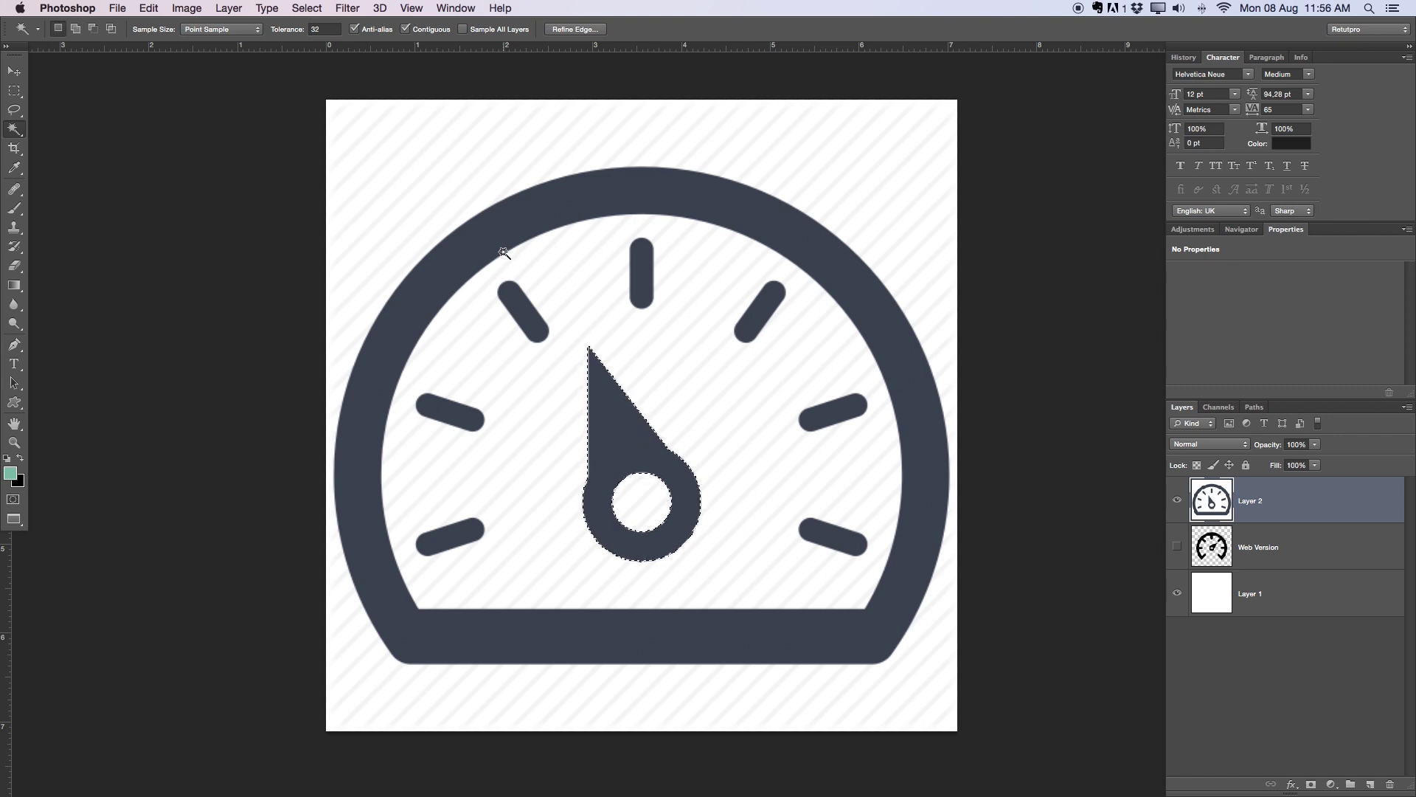
pyautogui.press('shift')
pyautogui.keyDown('shift'); pyautogui.click(519, 308); pyautogui.keyUp('shift')
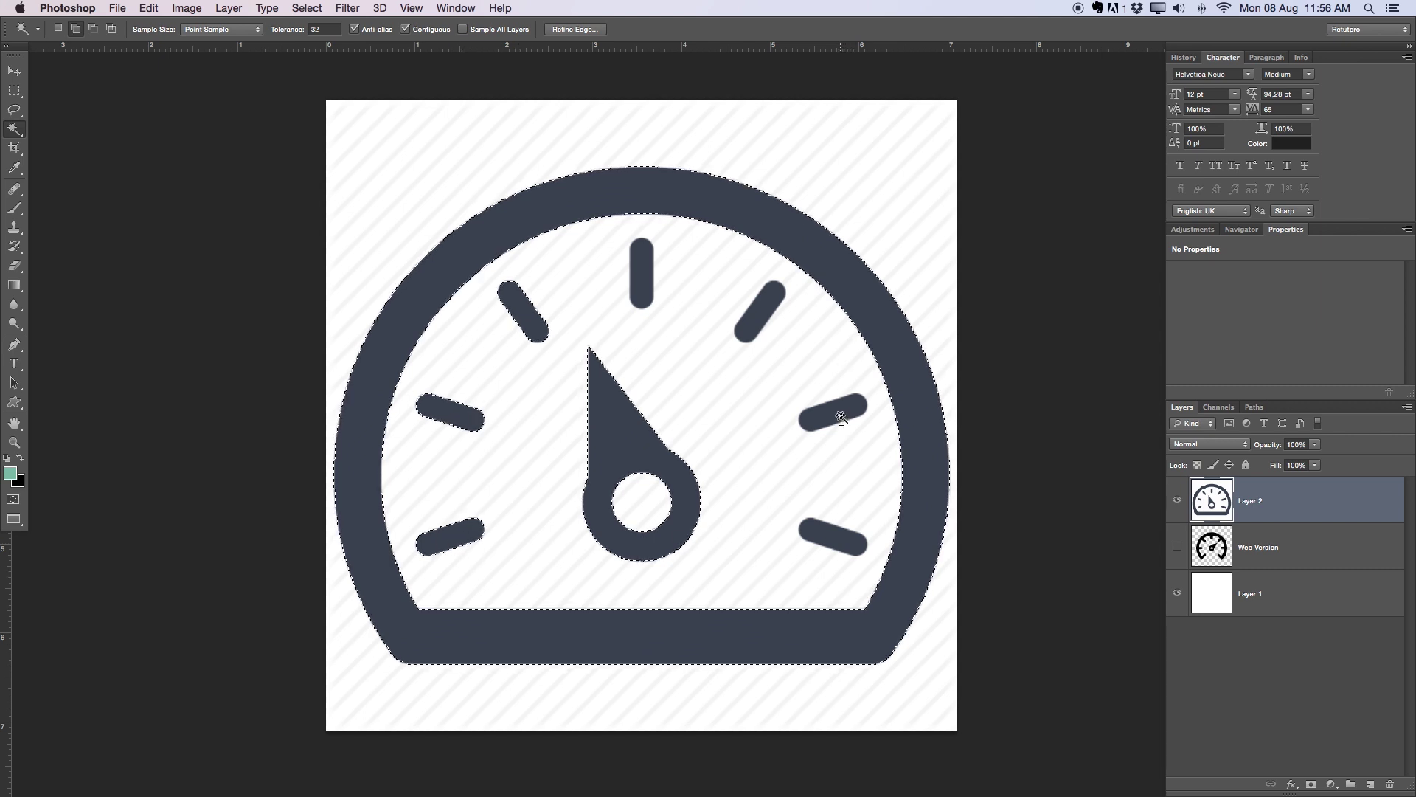
pyautogui.keyDown('shift'); pyautogui.click(644, 287); pyautogui.keyUp('shift')
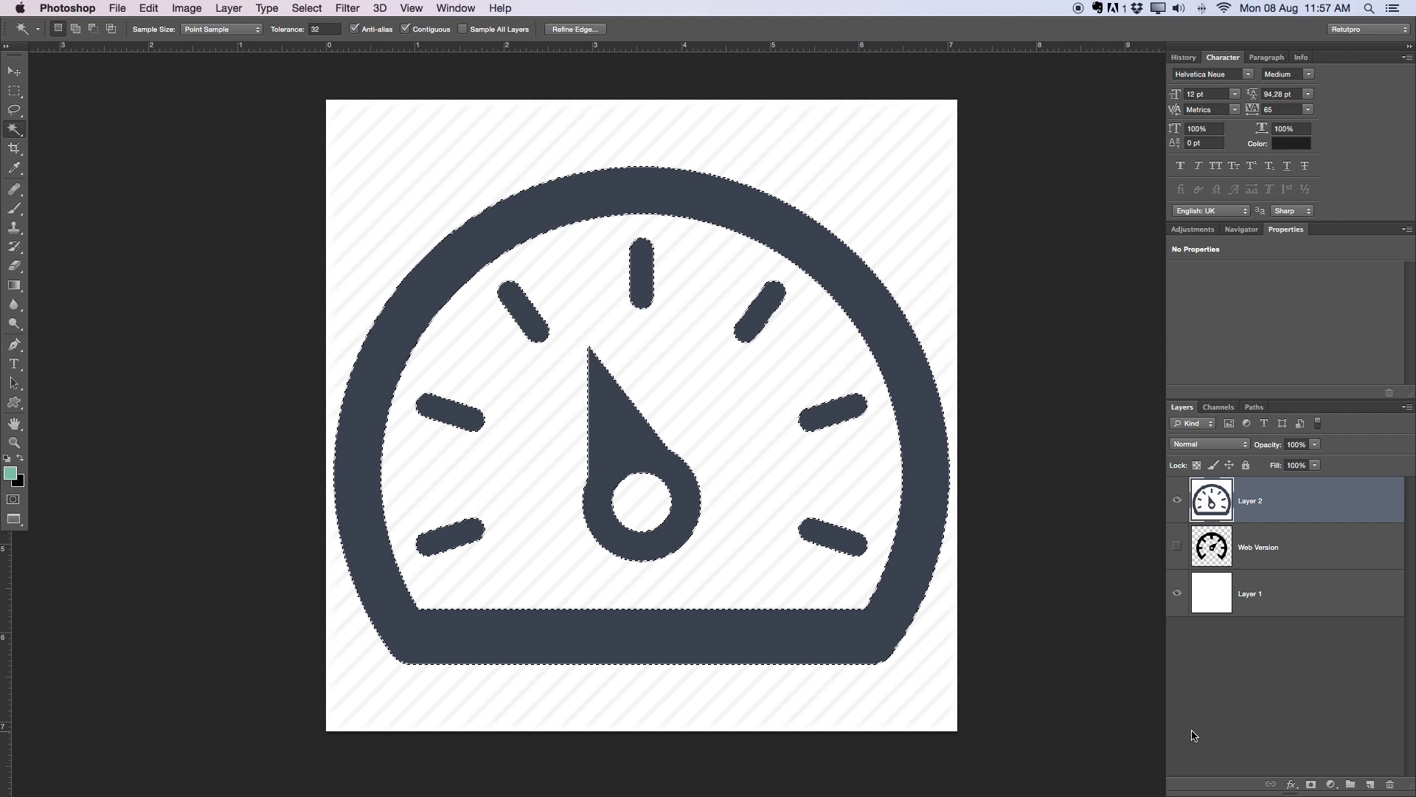
pyautogui.press('super+j')
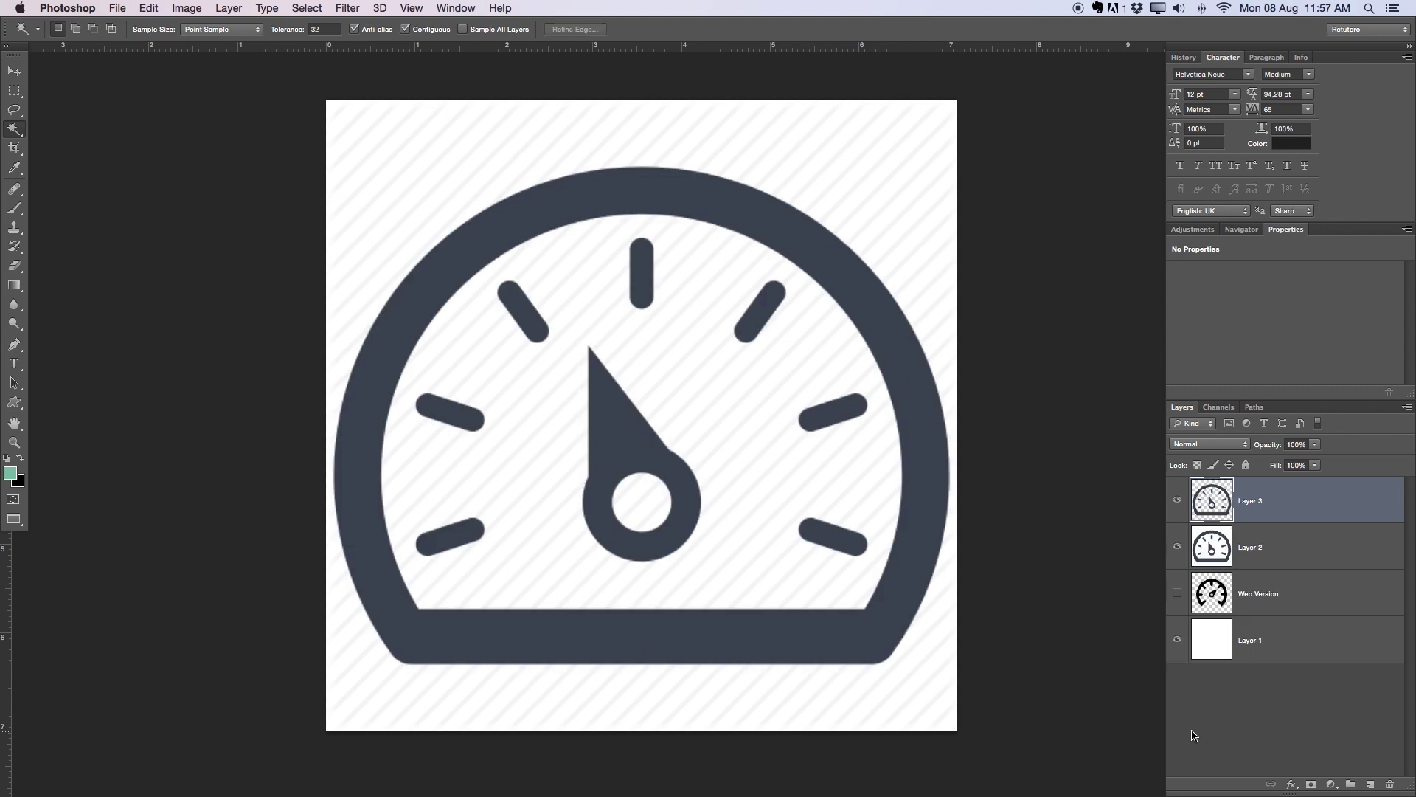
# - Toggle Layer 2, Layer 3 and Web Version visibility to compare the copied gauge
pyautogui.click(1179, 547)
pyautogui.click(1177, 592)
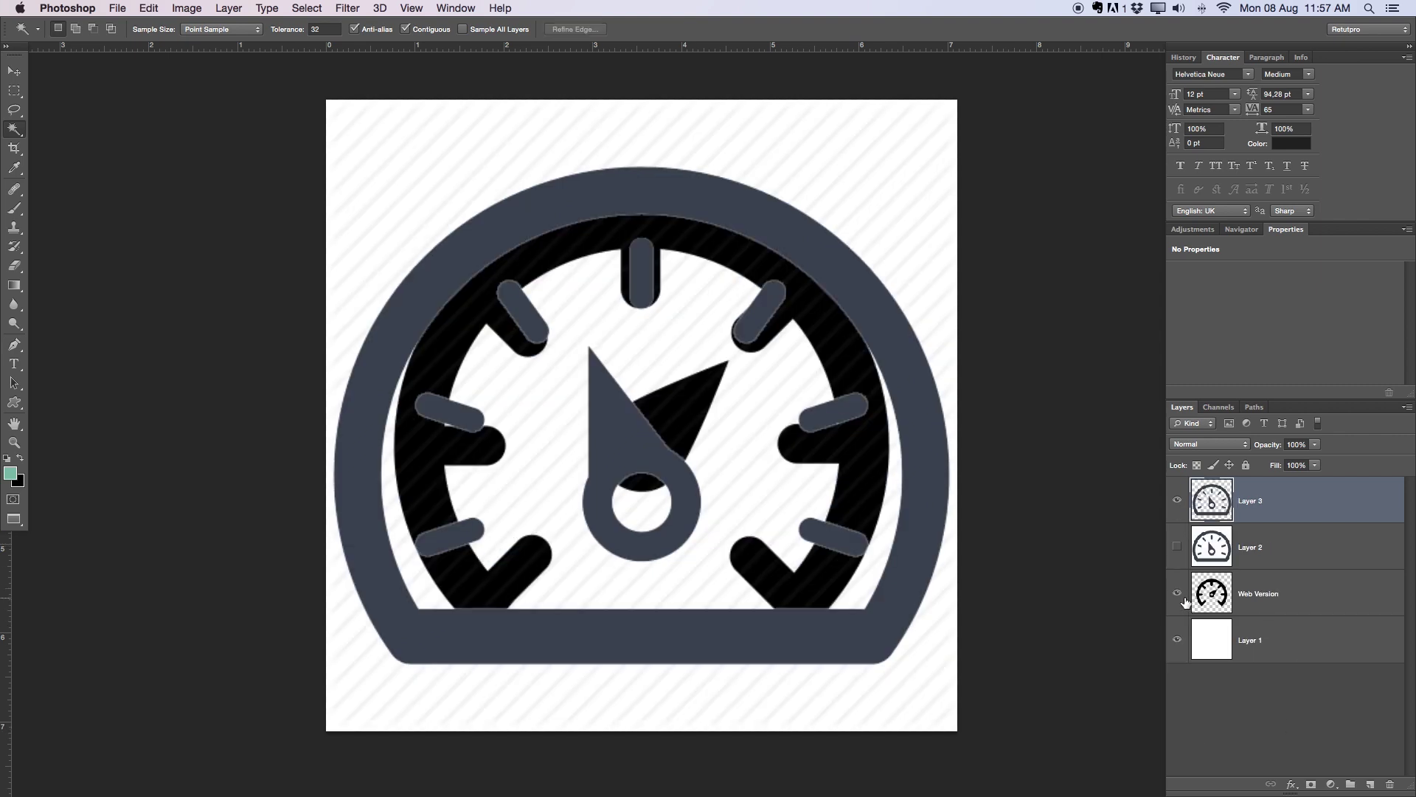
pyautogui.click(1177, 593)
pyautogui.click(1178, 502)
pyautogui.click(1178, 501)
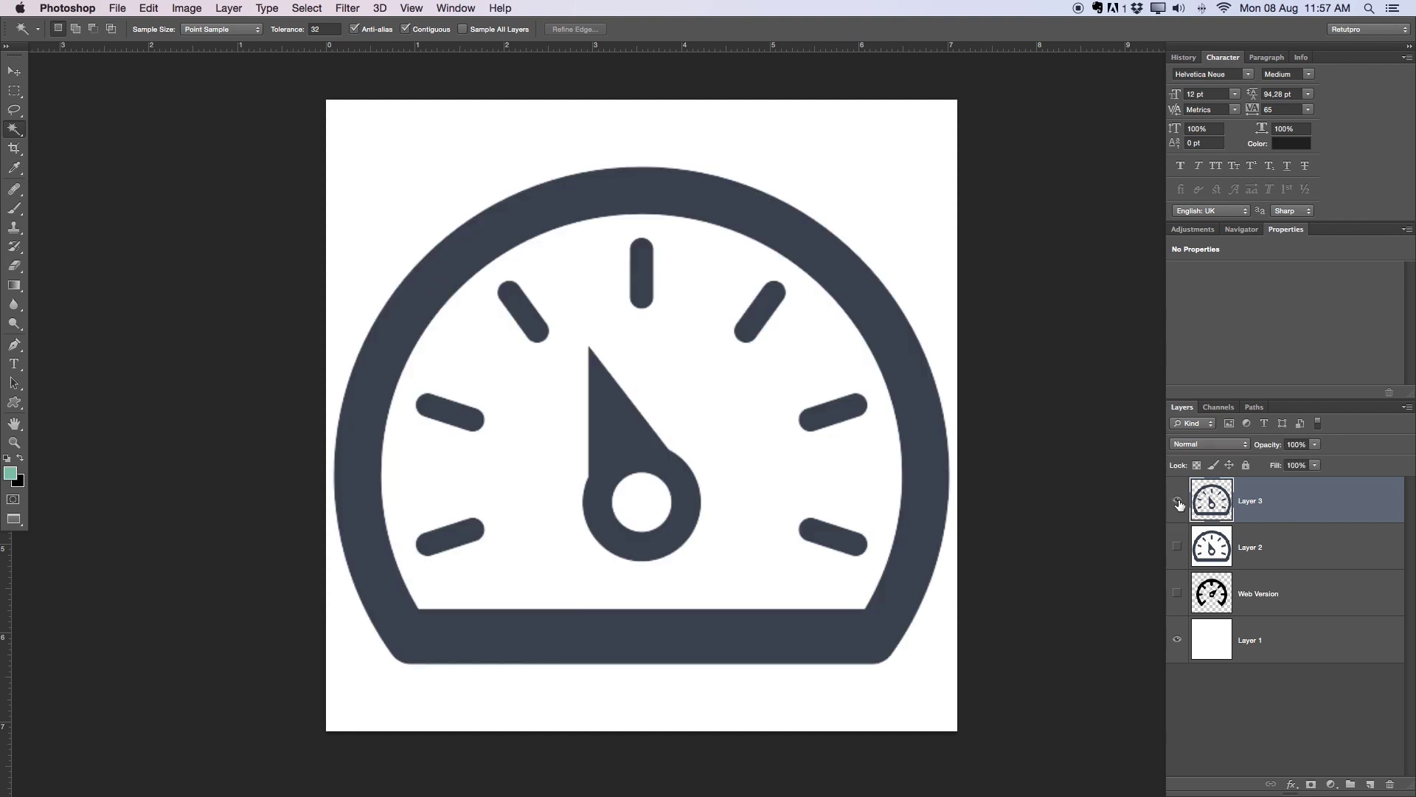
pyautogui.click(1178, 547)
pyautogui.click(1179, 502)
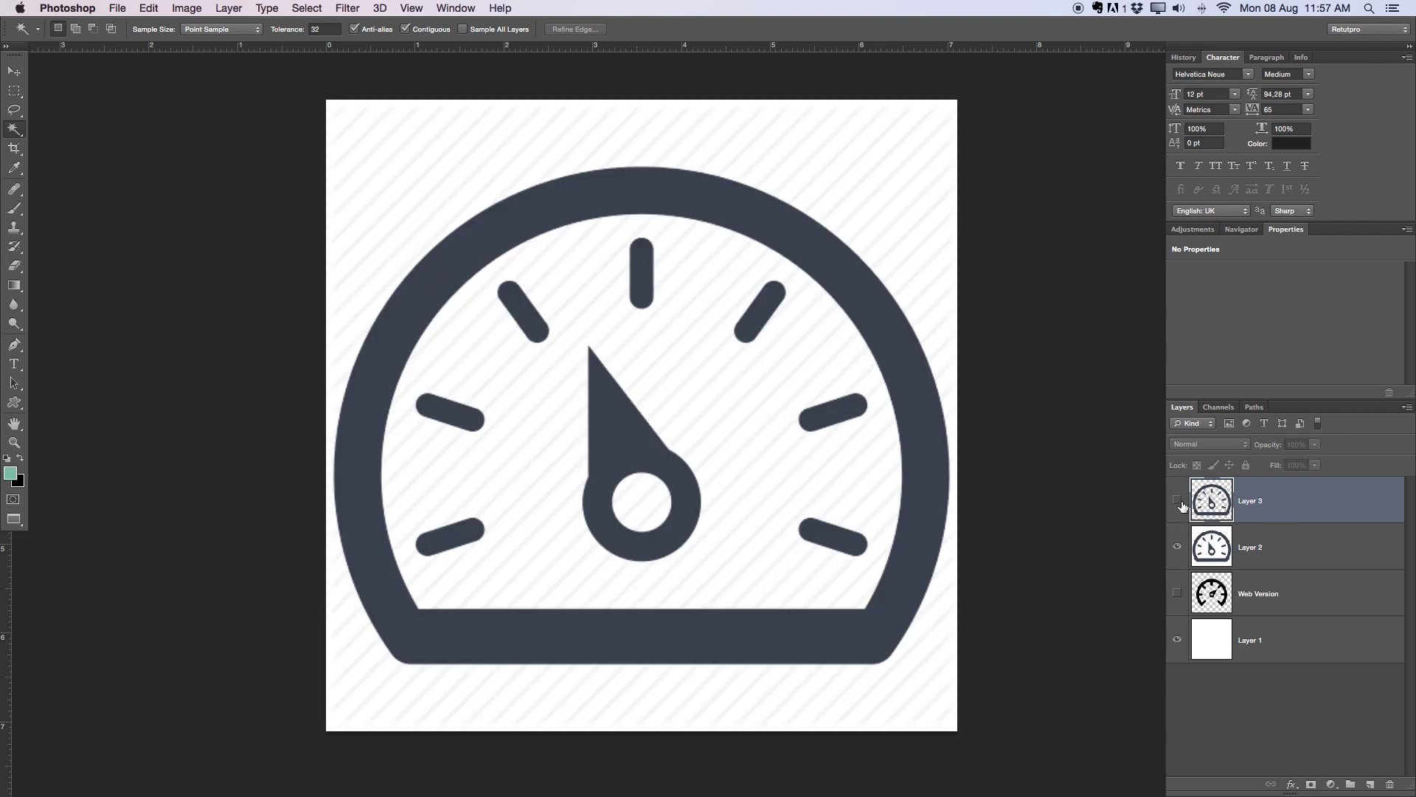
pyautogui.click(1178, 502)
pyautogui.click(1178, 547)
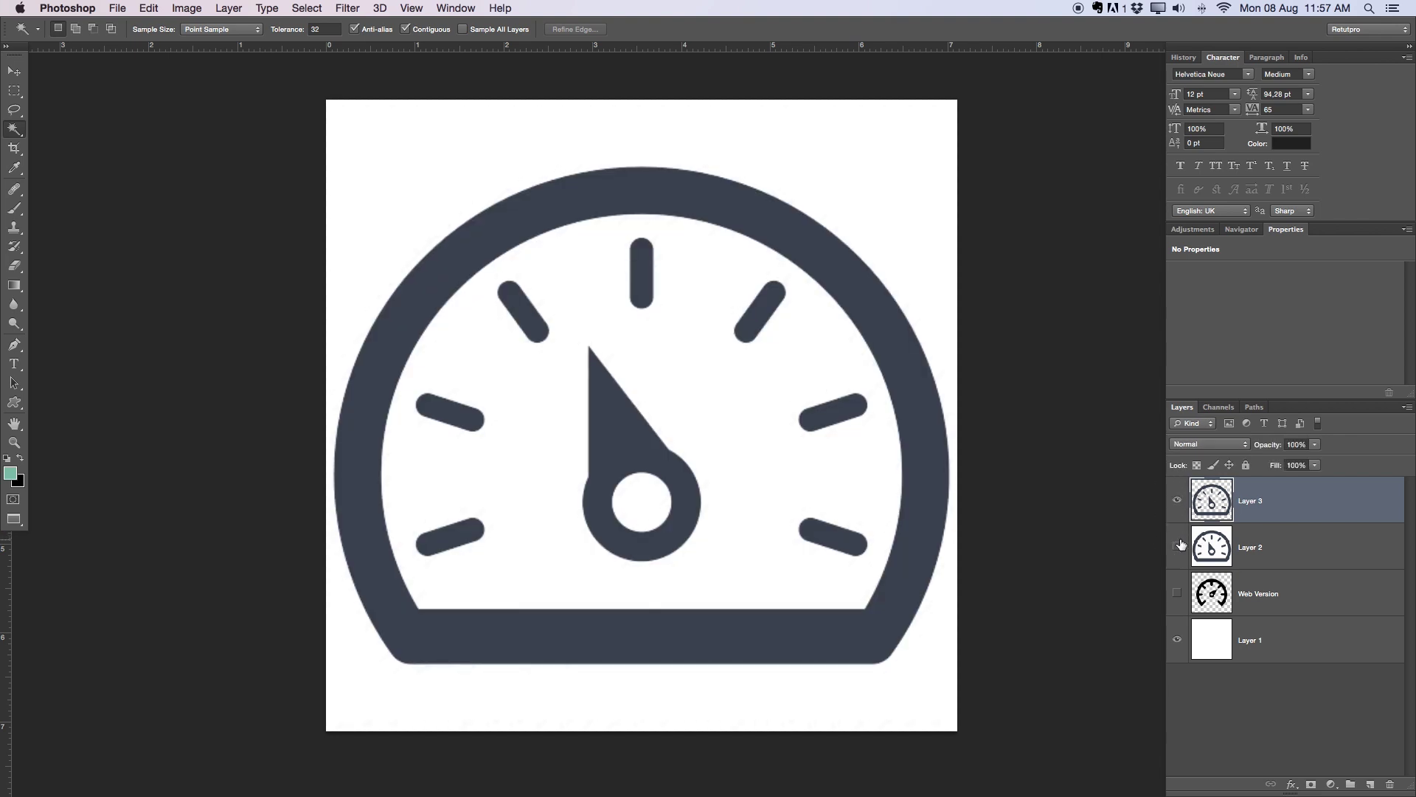
pyautogui.click(1178, 546)
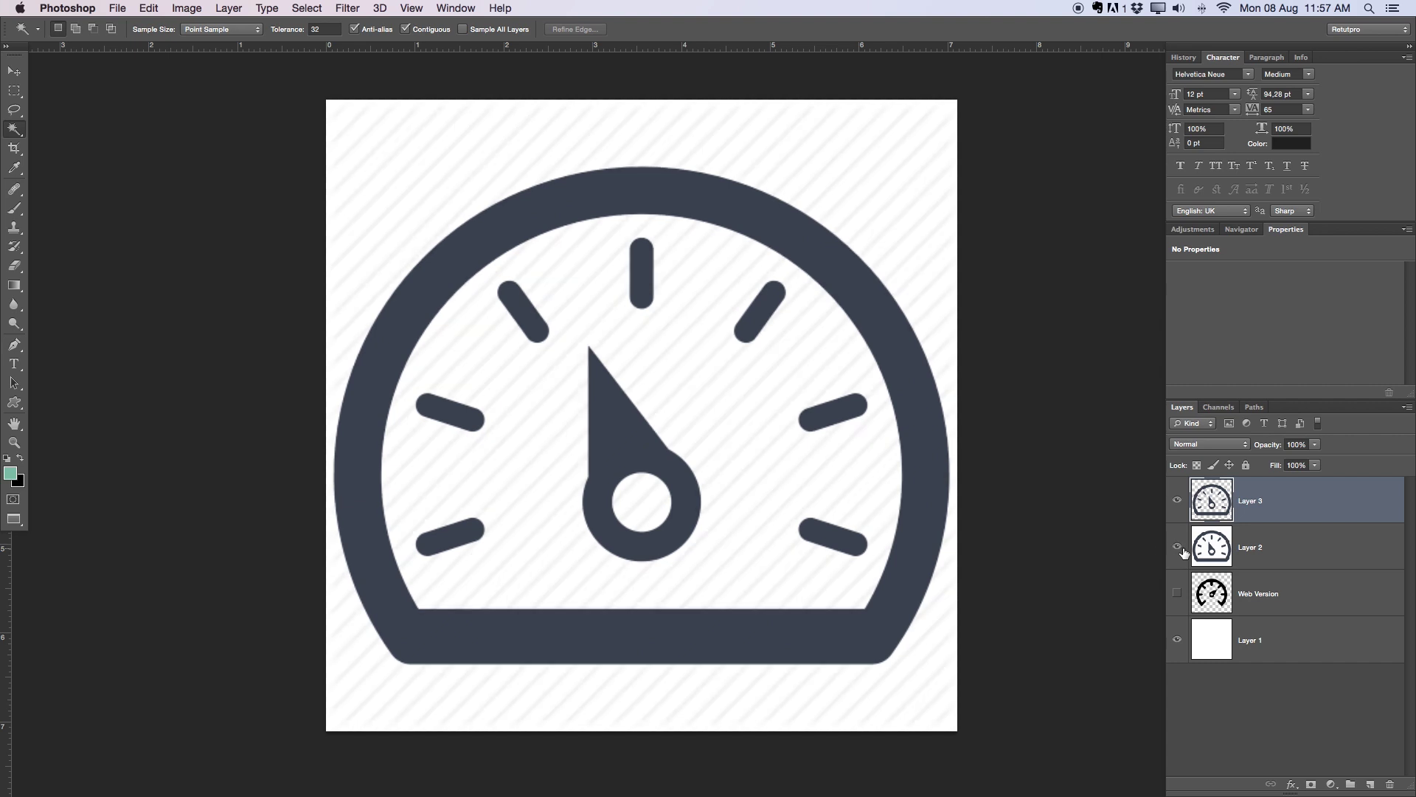
# - Rename the striped Layer 2 to 'Web'
pyautogui.click(1239, 549)
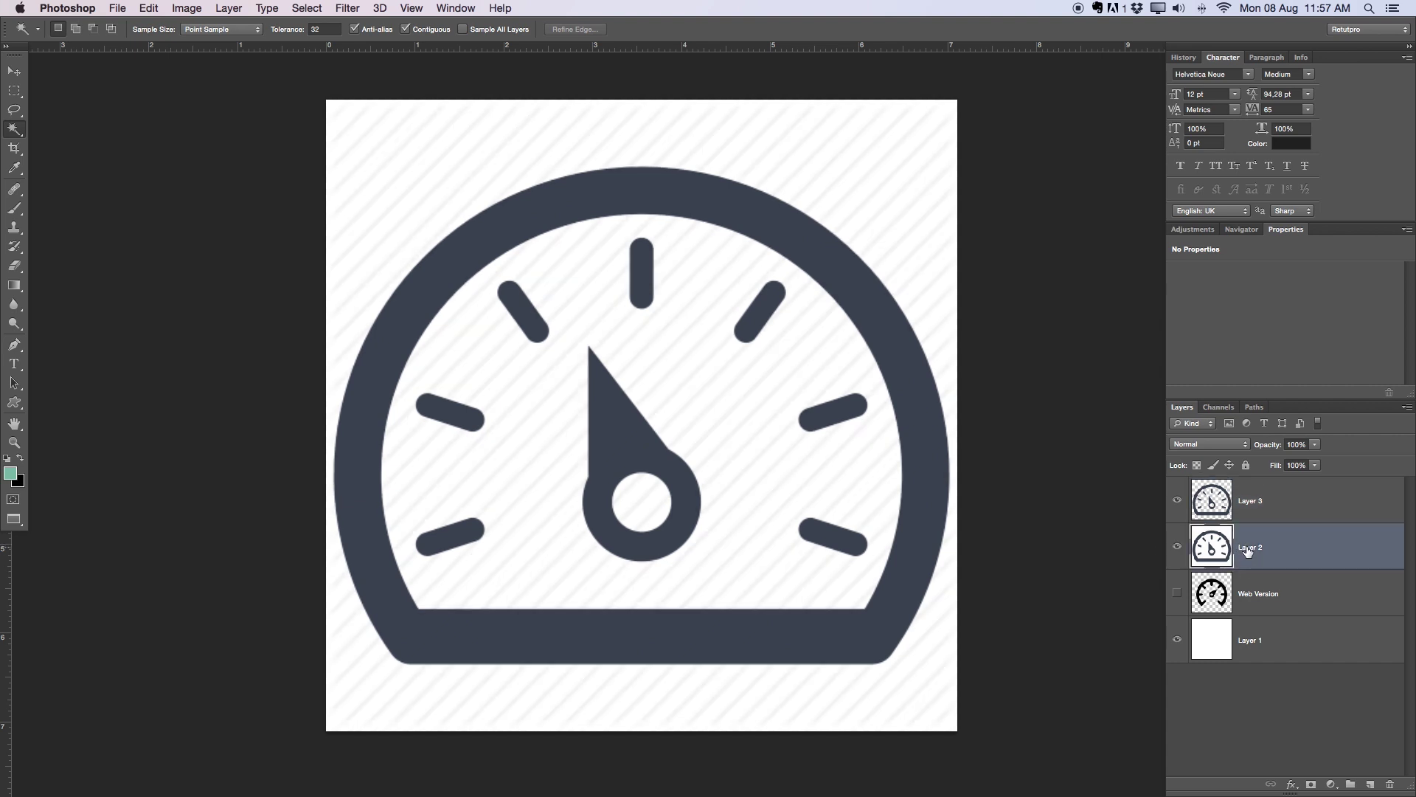
pyautogui.doubleClick(1272, 550)
pyautogui.press('BackSpace')
pyautogui.press('Return')
# - Hide the Web layer, zoom out, and shift the Layer 3 gauge sideways
pyautogui.click(1178, 547)
pyautogui.click(1178, 548)
pyautogui.click(1178, 547)
pyautogui.click(1328, 502)
pyautogui.press('z')
pyautogui.keyDown('alt'); pyautogui.click(609, 427); pyautogui.keyUp('alt')
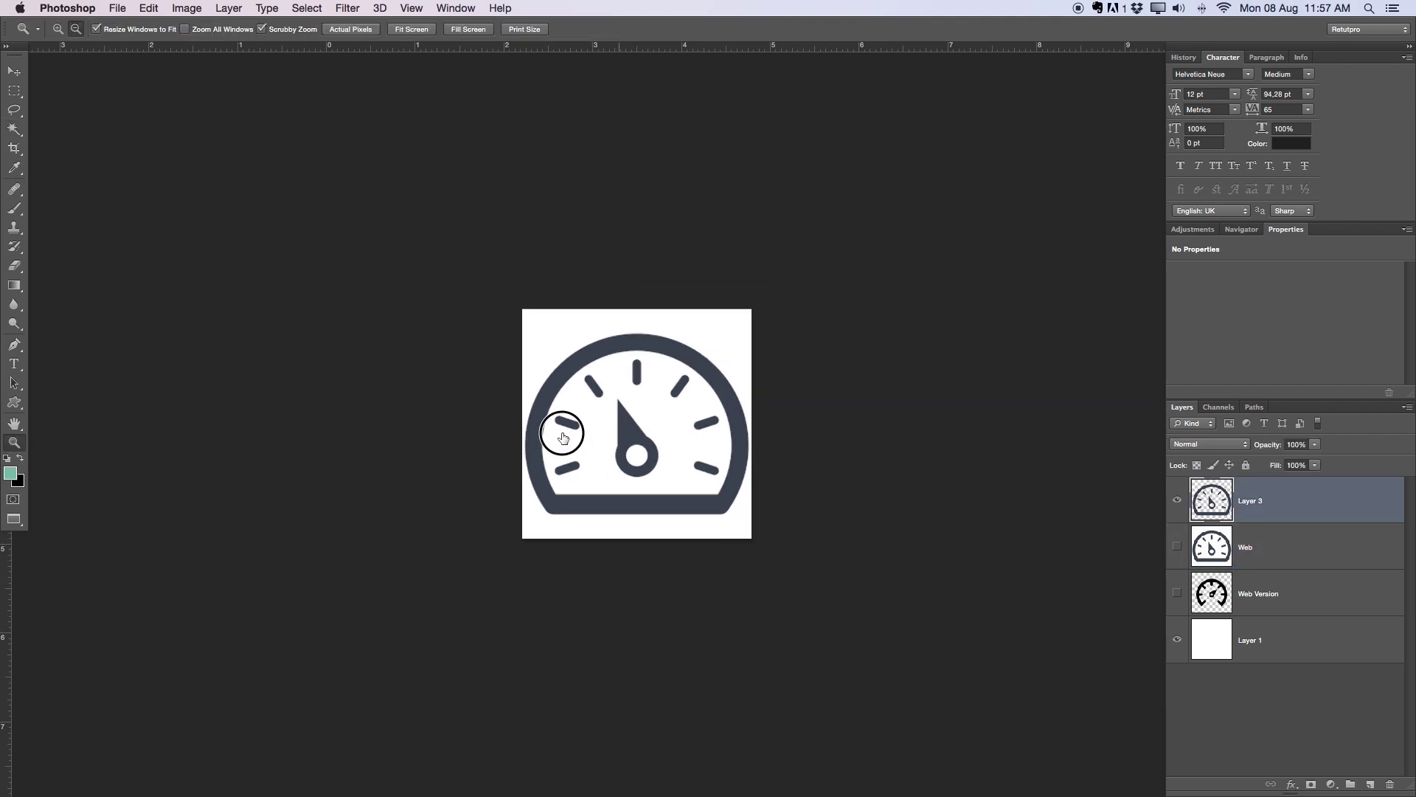
pyautogui.press('v')
pyautogui.moveTo(564, 465); pyautogui.dragTo(537, 481)
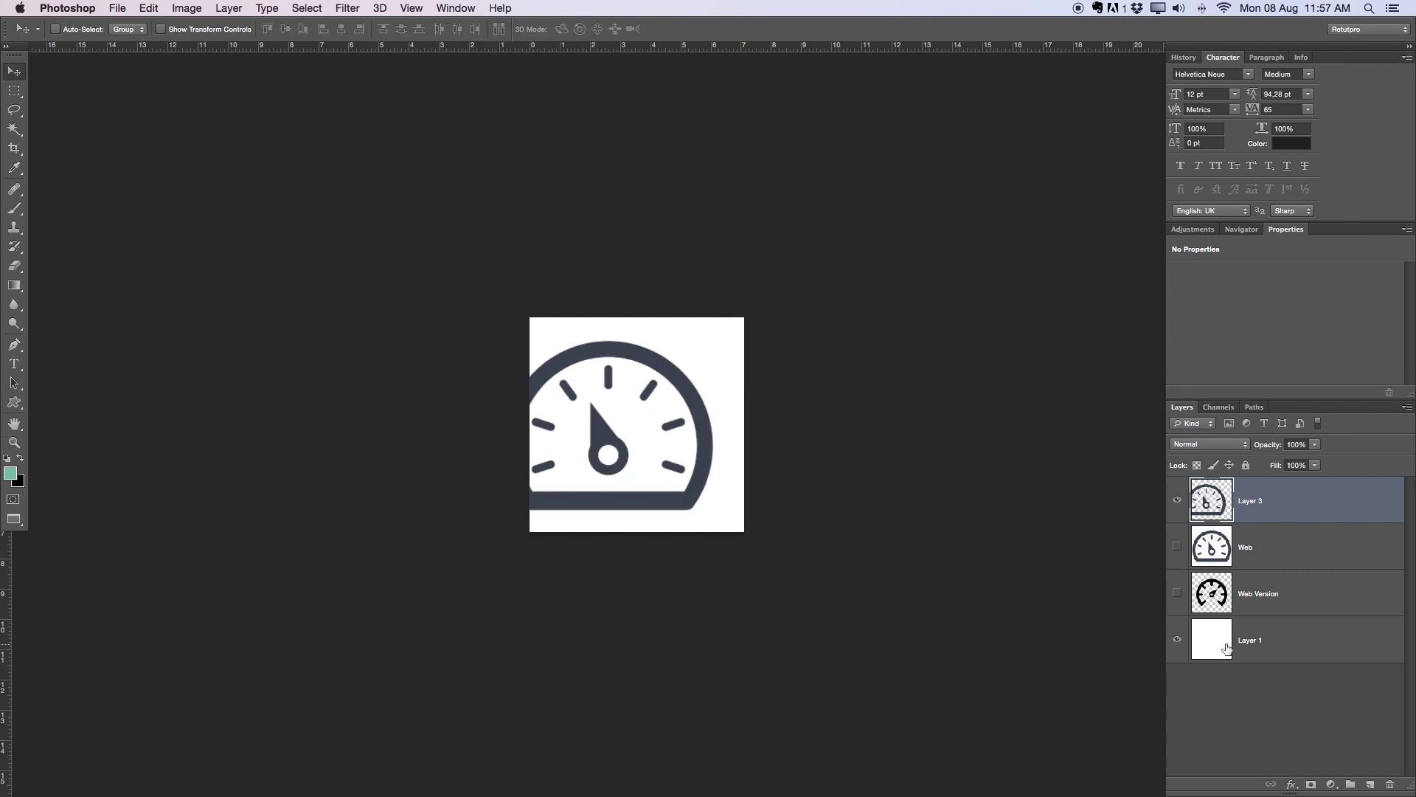
# - Hide white Layer 1 for a transparent background and drag the gauge to the canvas centre
pyautogui.click(1227, 648)
pyautogui.click(1177, 639)
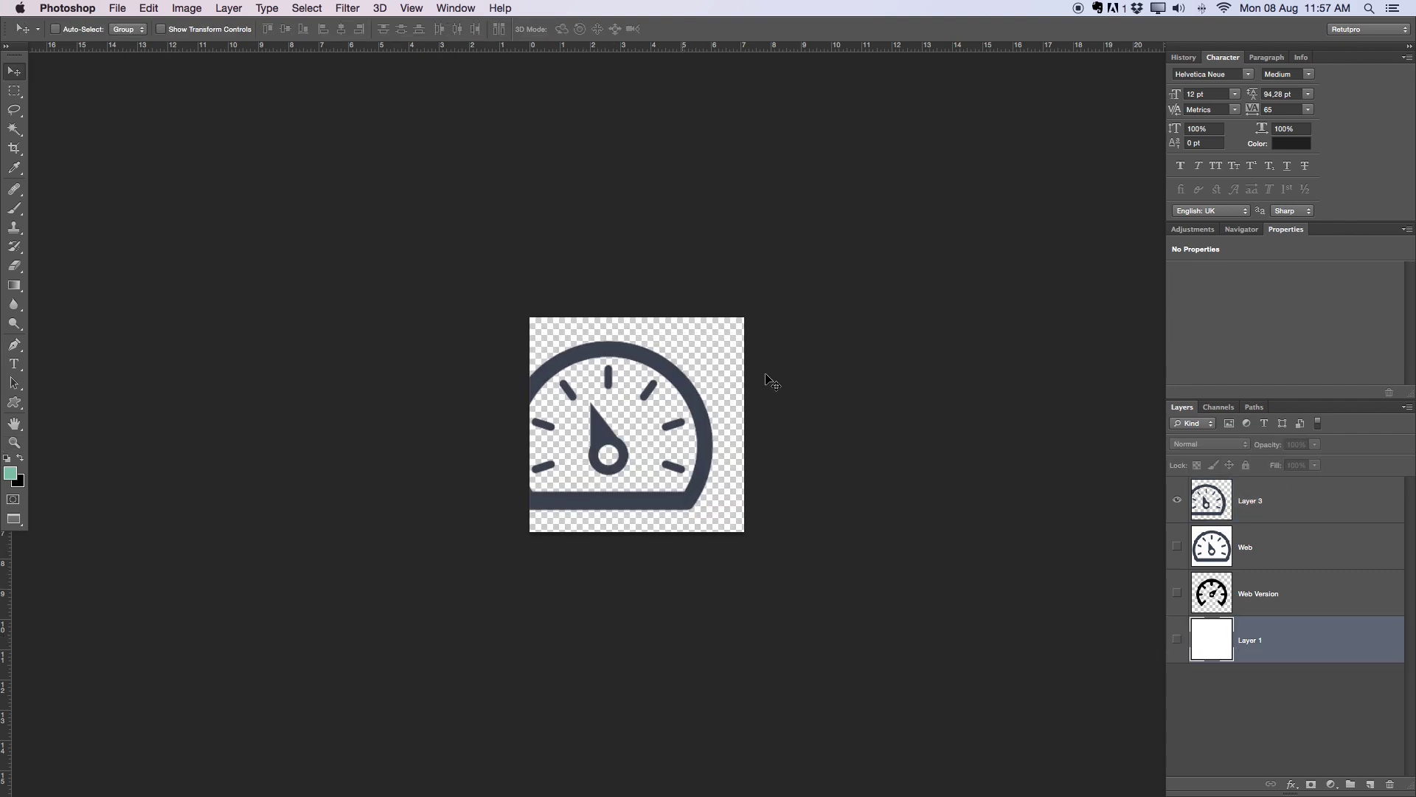
pyautogui.click(1308, 488)
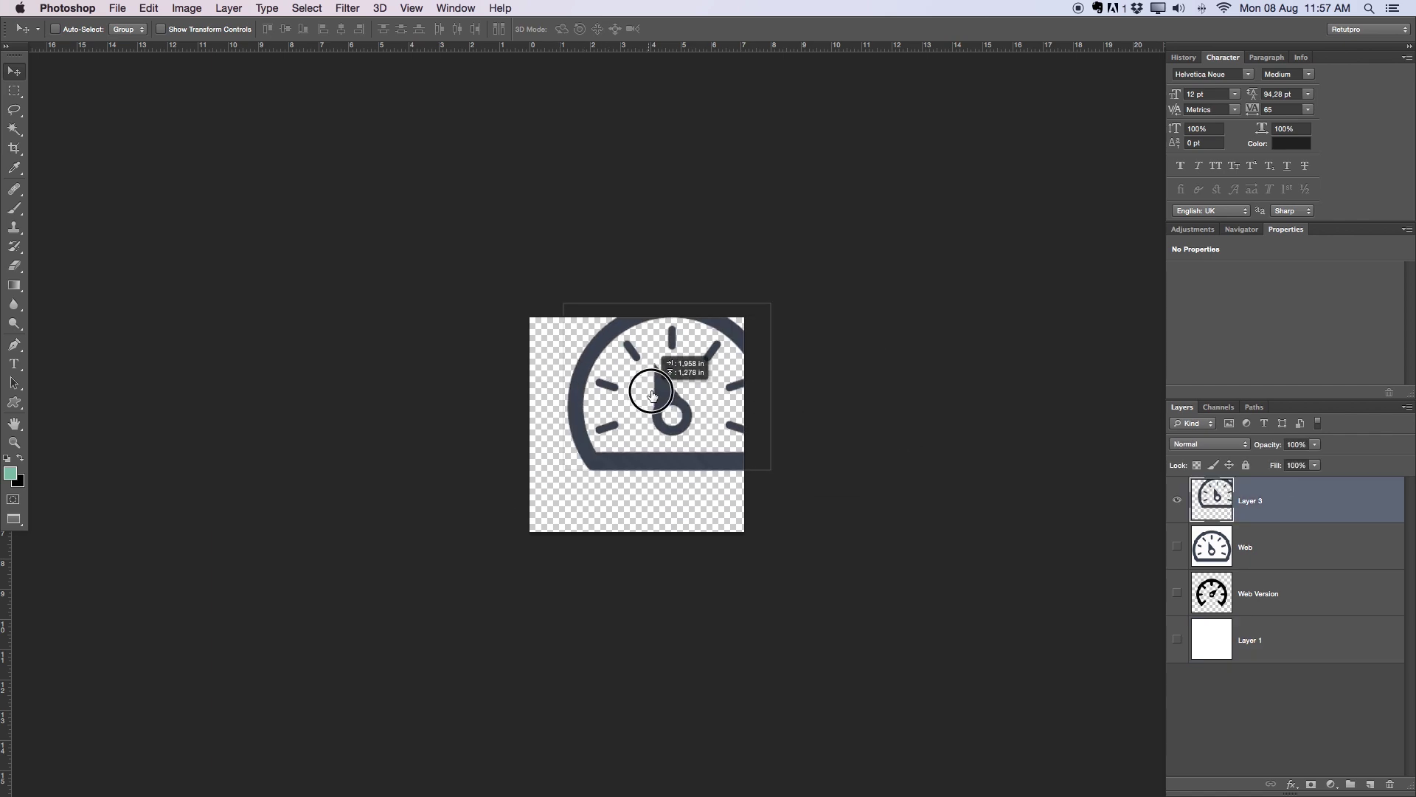
pyautogui.moveTo(652, 395); pyautogui.dragTo(588, 405)
pyautogui.moveTo(667, 369)
pyautogui.mouseDown()
pyautogui.moveTo(679, 358)
pyautogui.moveTo(682, 383)
pyautogui.mouseUp()
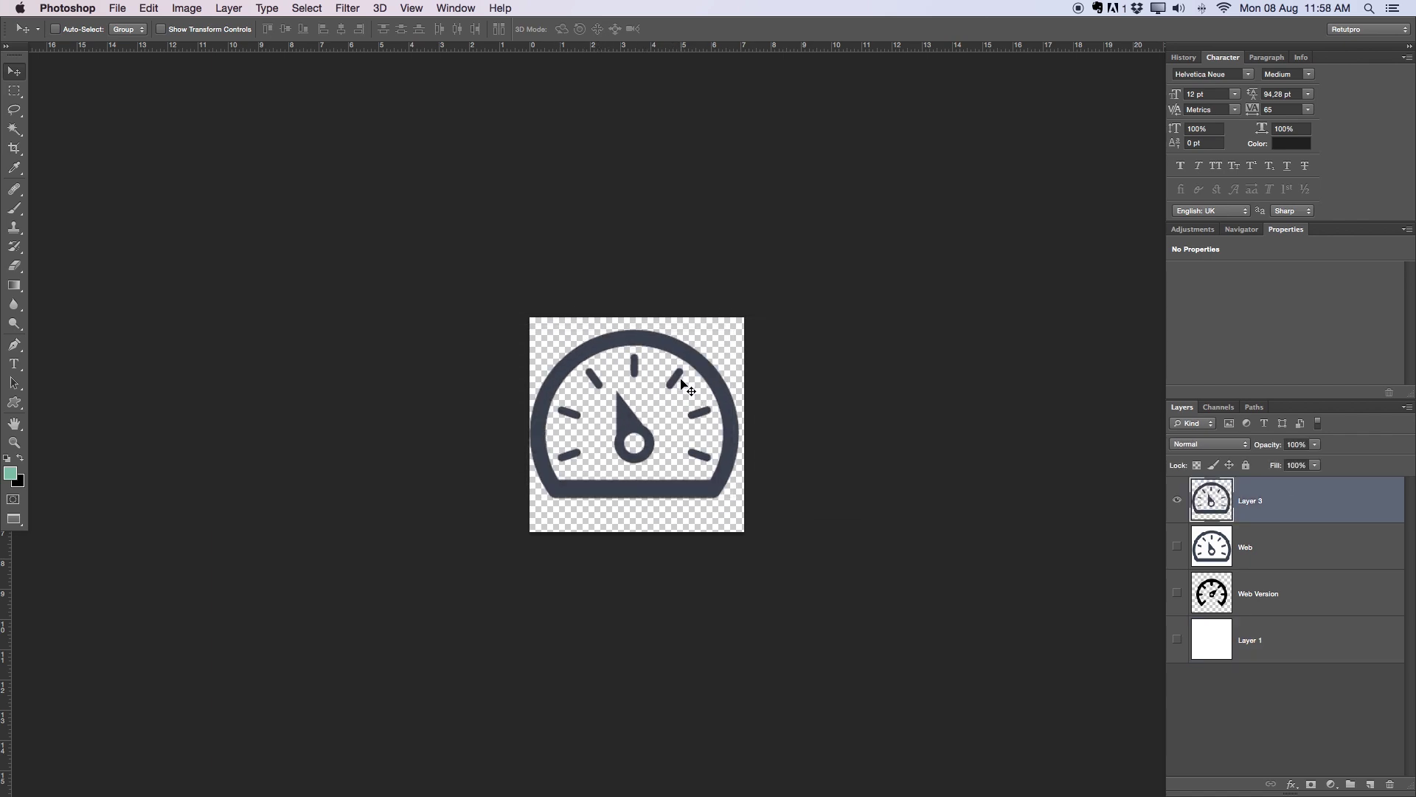
# - Zoom in and nudge the gauge down to centre it vertically
pyautogui.press('z')
pyautogui.click(700, 380)
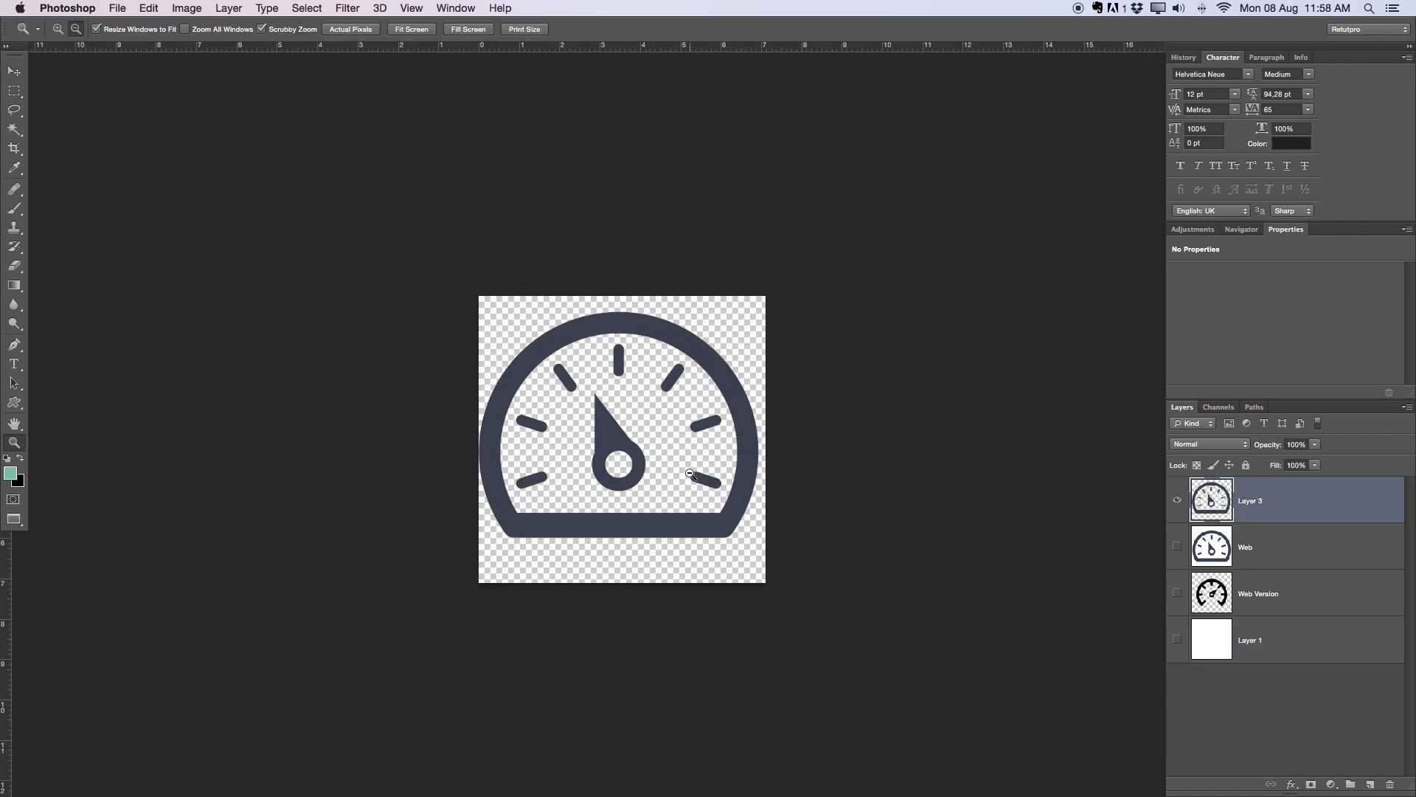
pyautogui.press('v')
pyautogui.moveTo(688, 468)
pyautogui.mouseDown()
pyautogui.moveTo(693, 453)
pyautogui.moveTo(697, 472)
pyautogui.mouseUp()
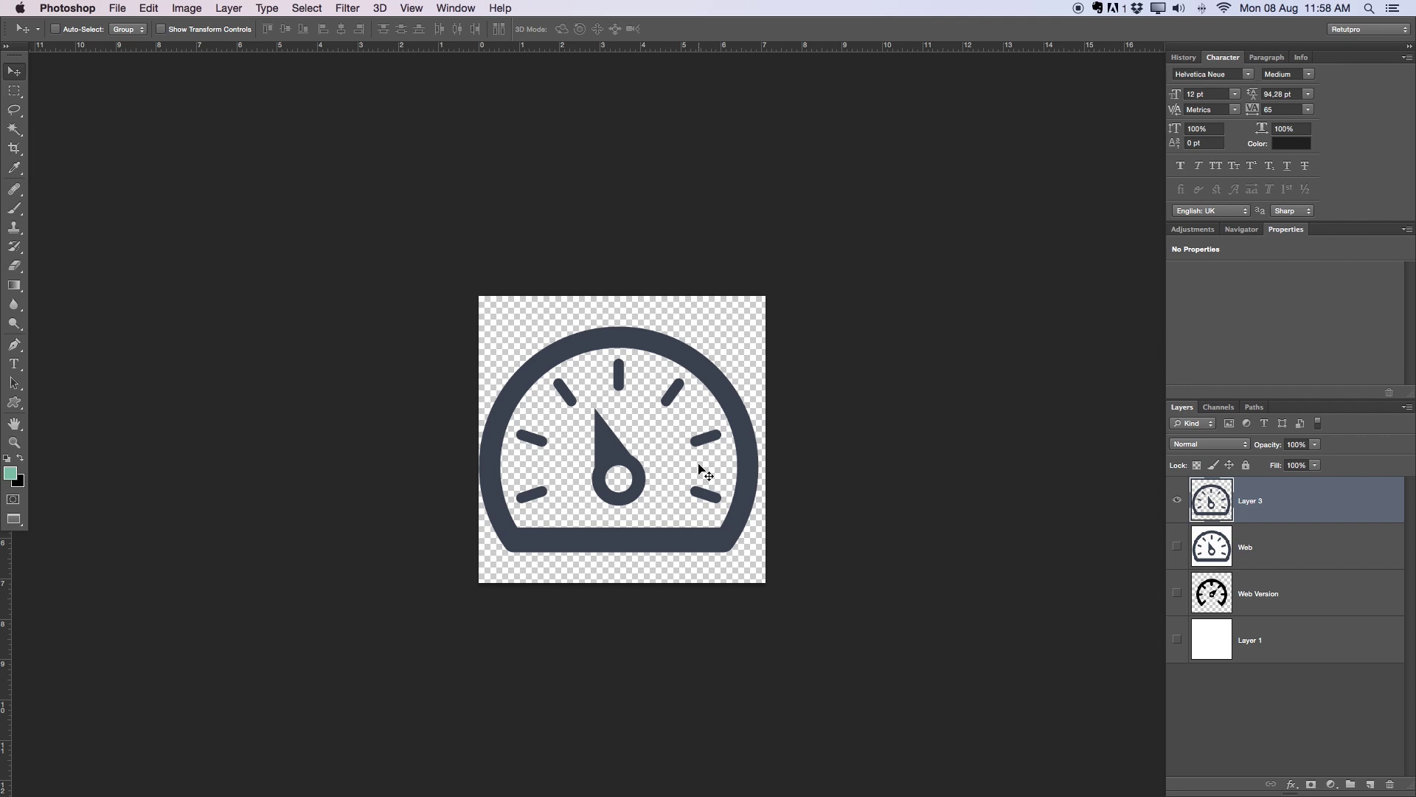
pyautogui.press('z')
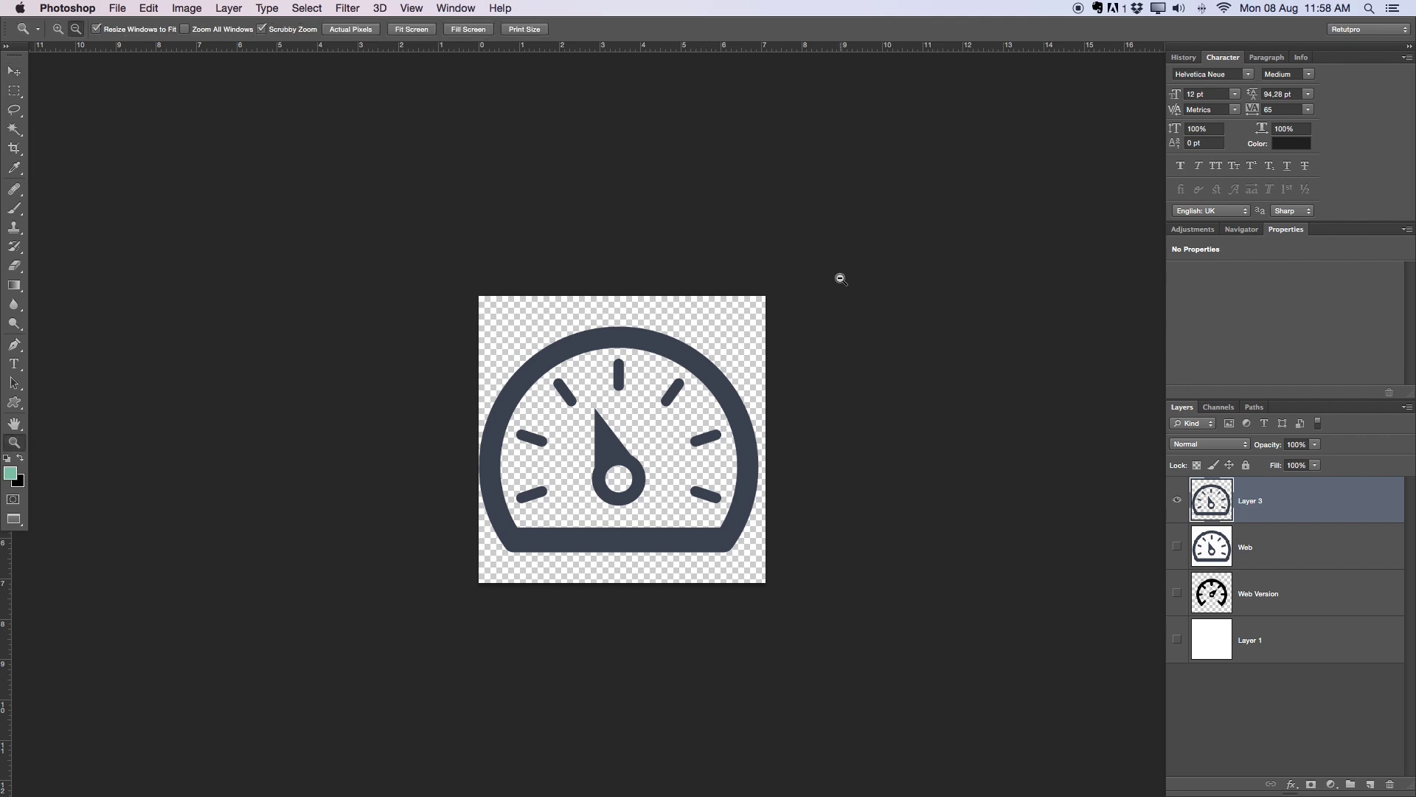